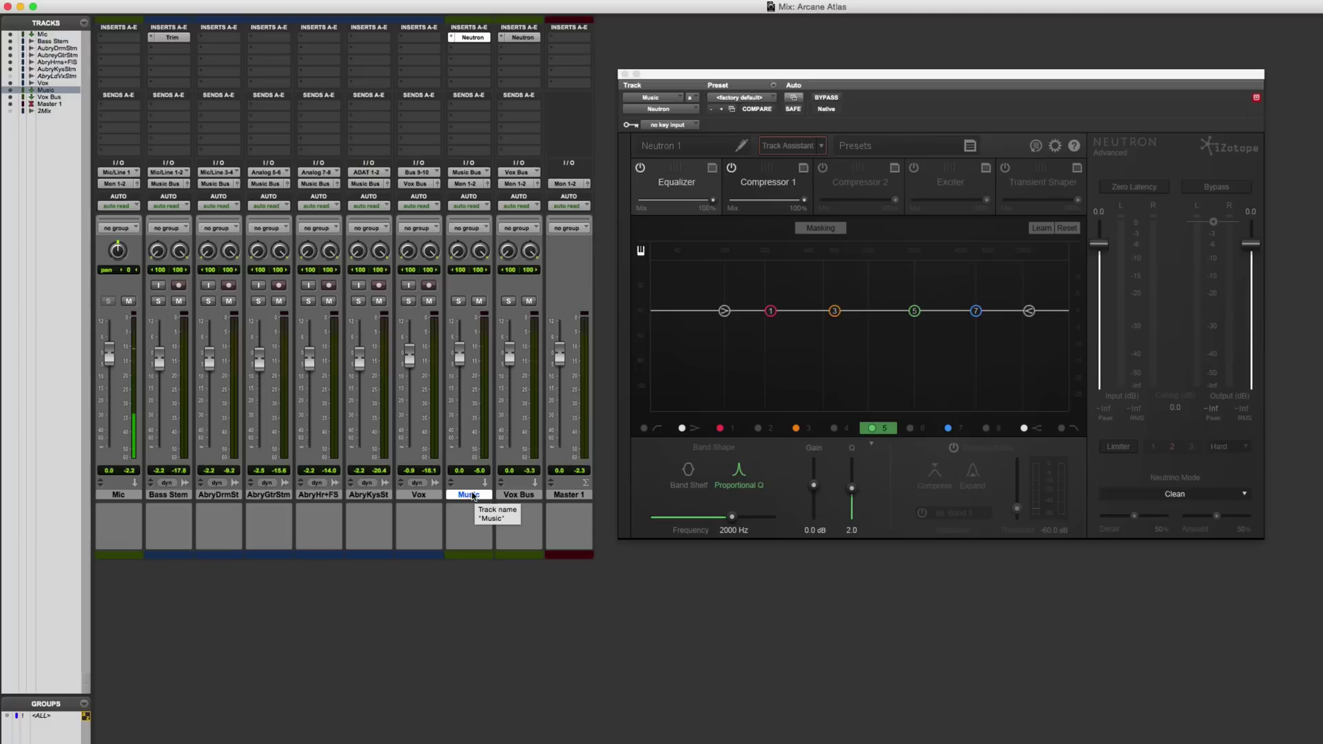
# Step: Select the Vox Bus track in the Mix window while the mix plays
pyautogui.click(517, 496)
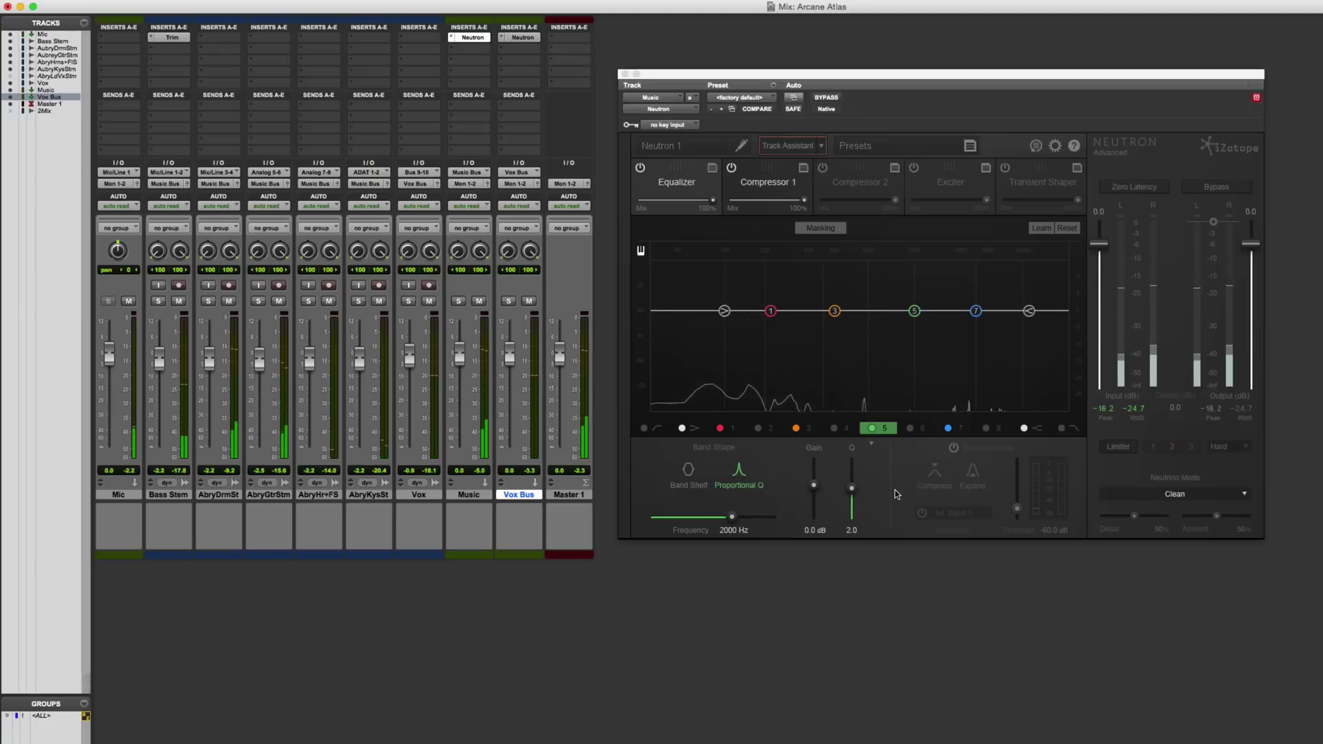
# Step: Stop the mix playback with the spacebar
pyautogui.press('space')
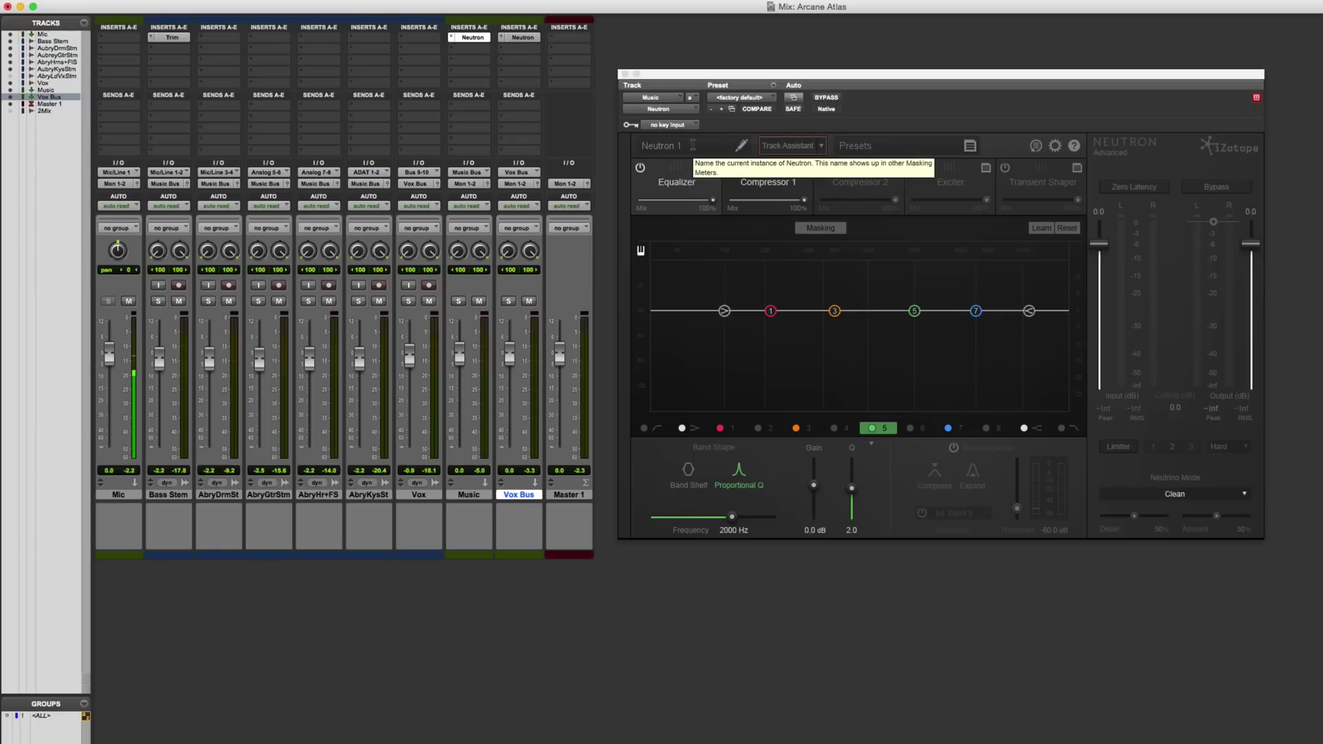
# Step: Rename the Music track's Neutron instance to 'Music'
pyautogui.click(693, 145)
pyautogui.write('Music')
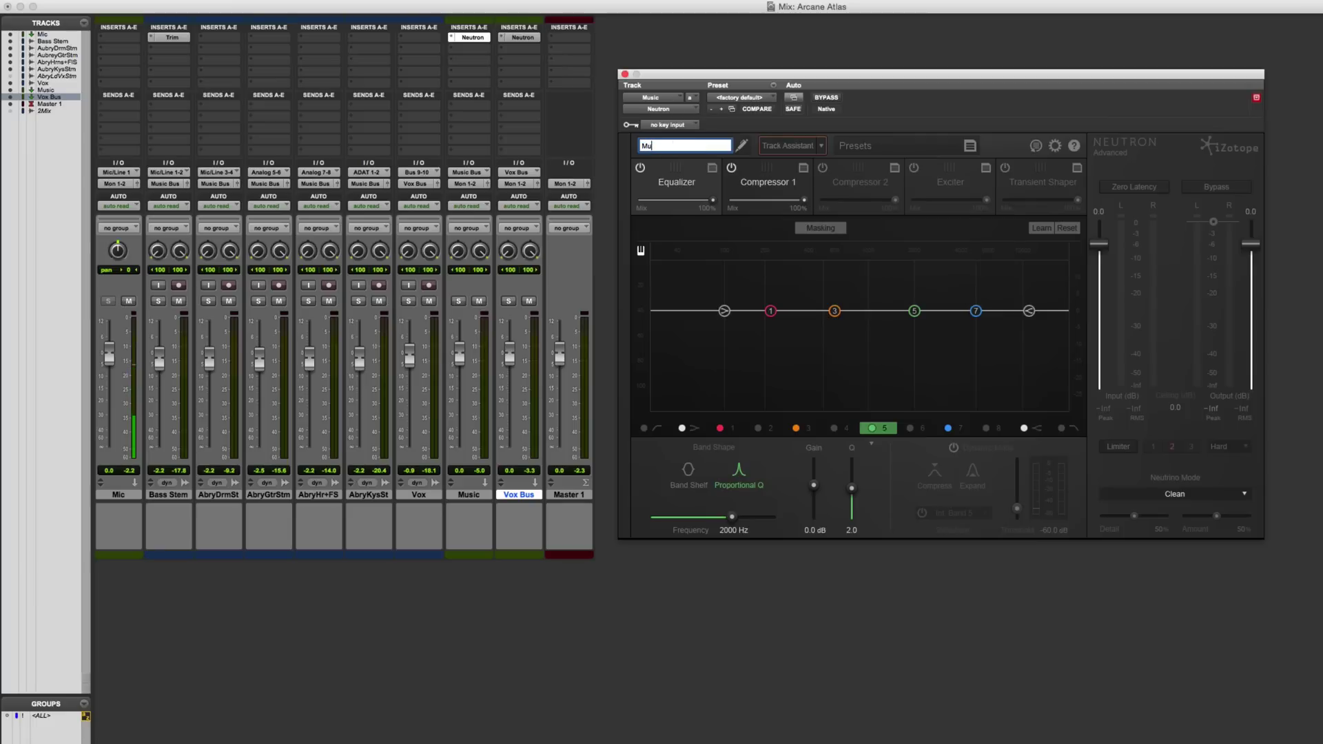
pyautogui.press('Return')
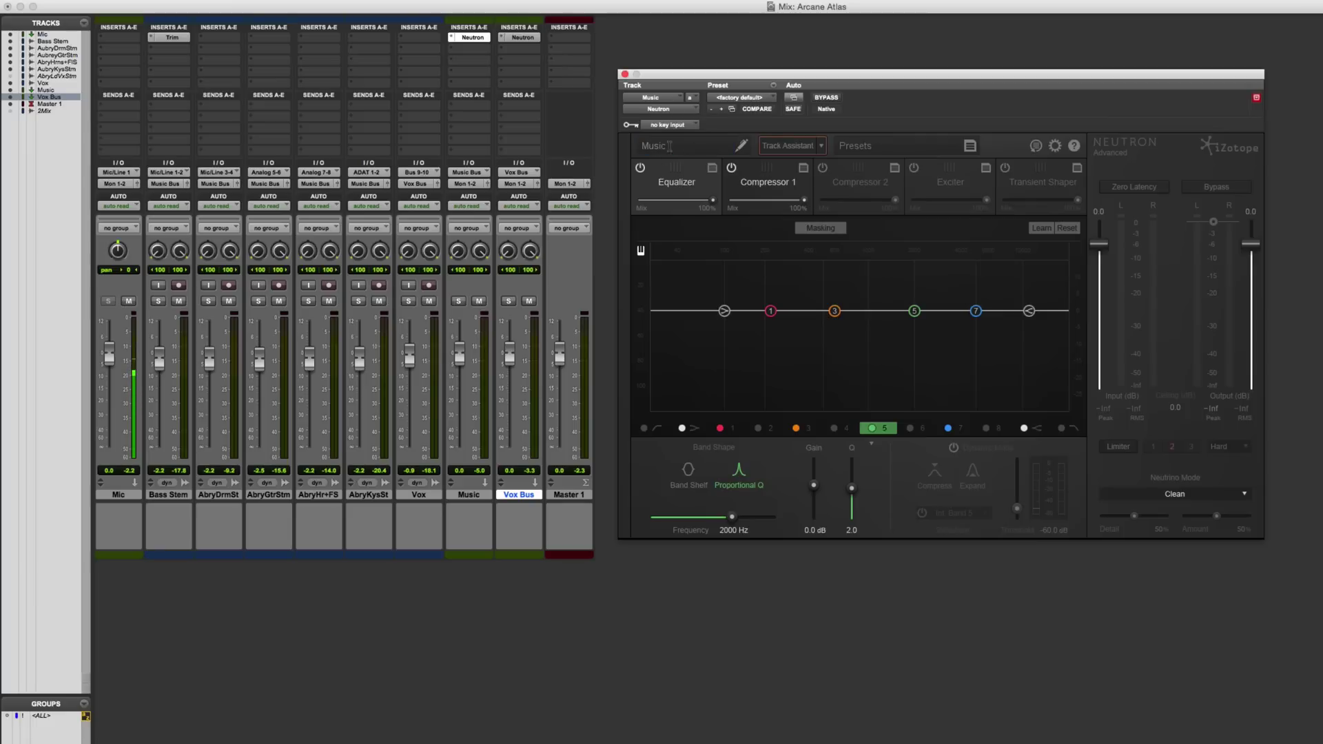
# Step: Rename the Vox Bus Neutron instance to 'Vox'
pyautogui.click(523, 38)
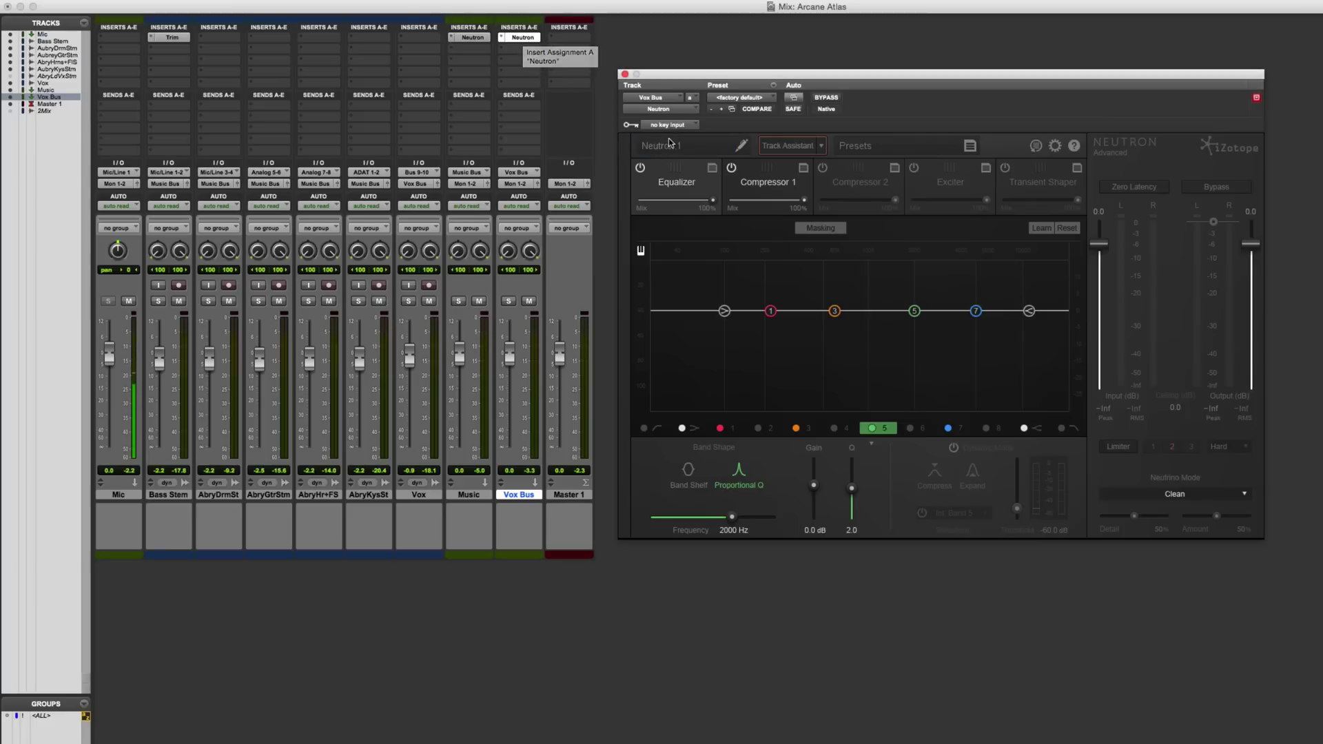
pyautogui.click(696, 145)
pyautogui.write('Vox')
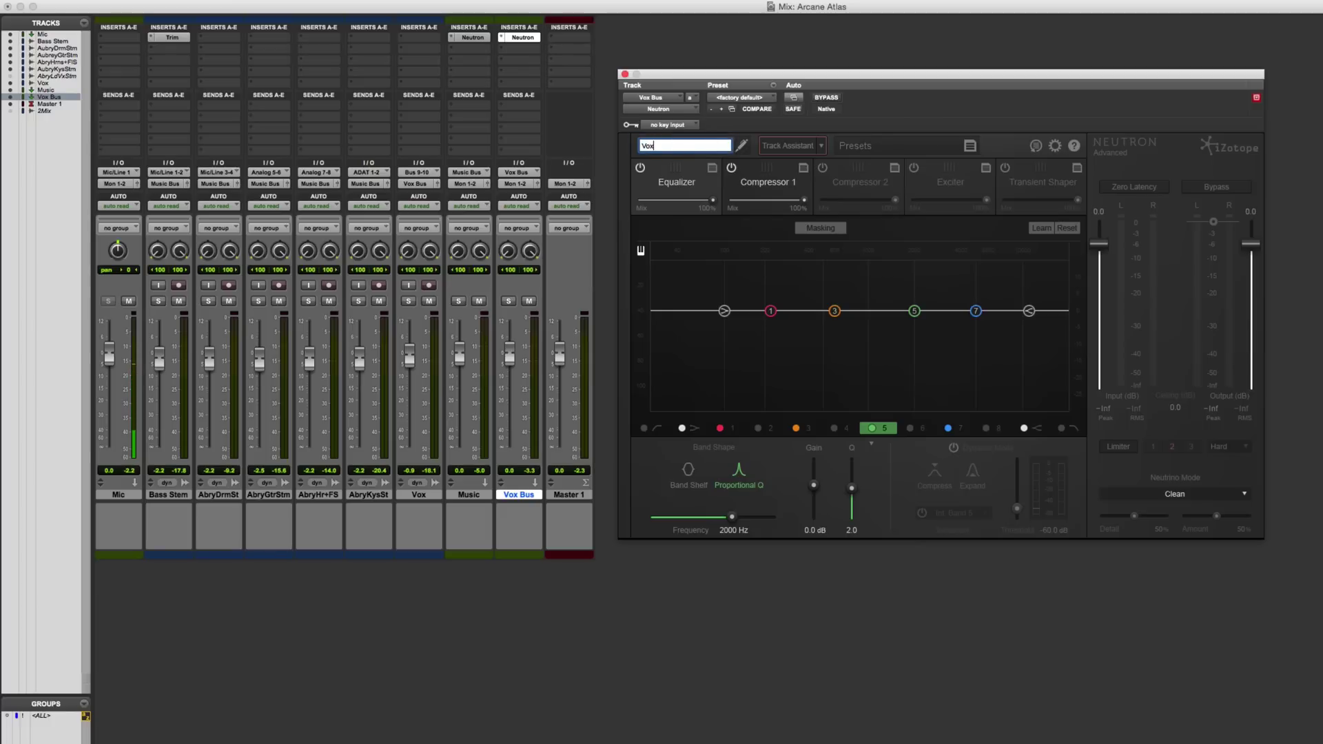
pyautogui.press('Return')
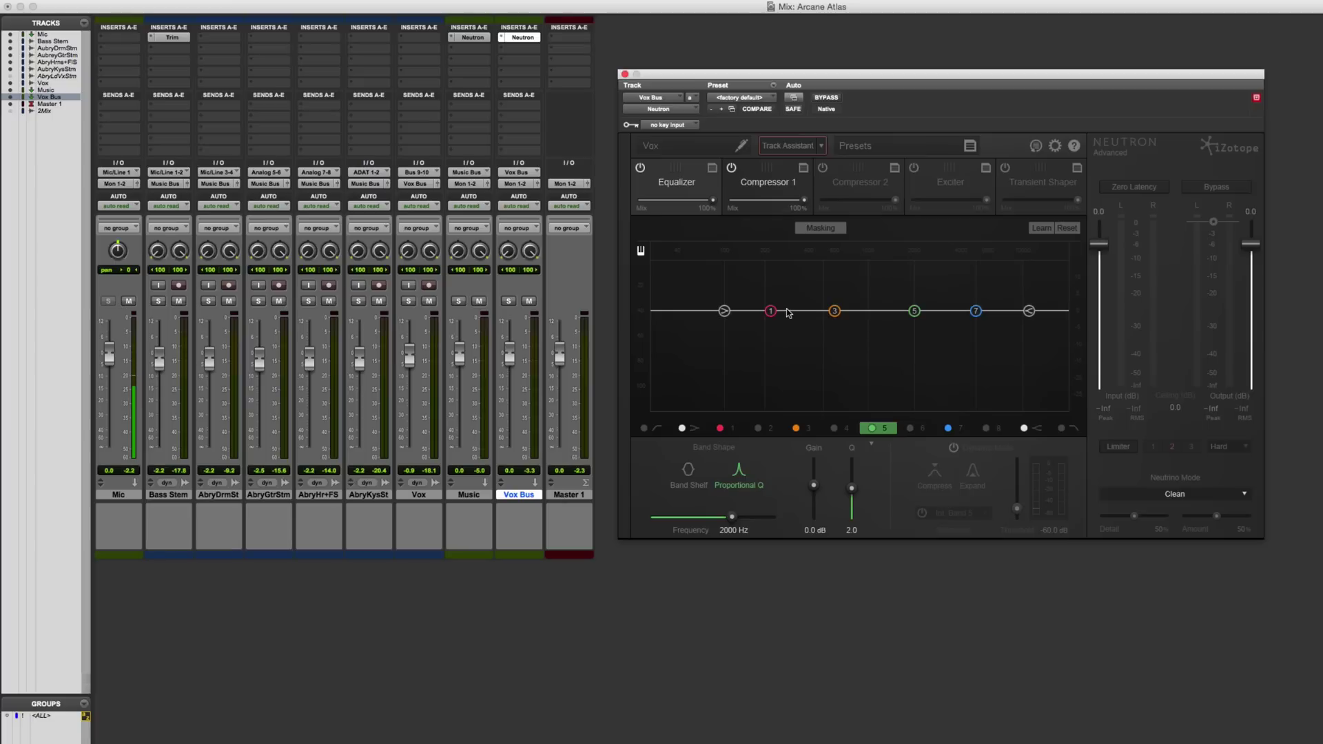
# Step: In the Music Neutron, enable Dynamic Mode on band 5 and return band 3 to flat
pyautogui.click(474, 36)
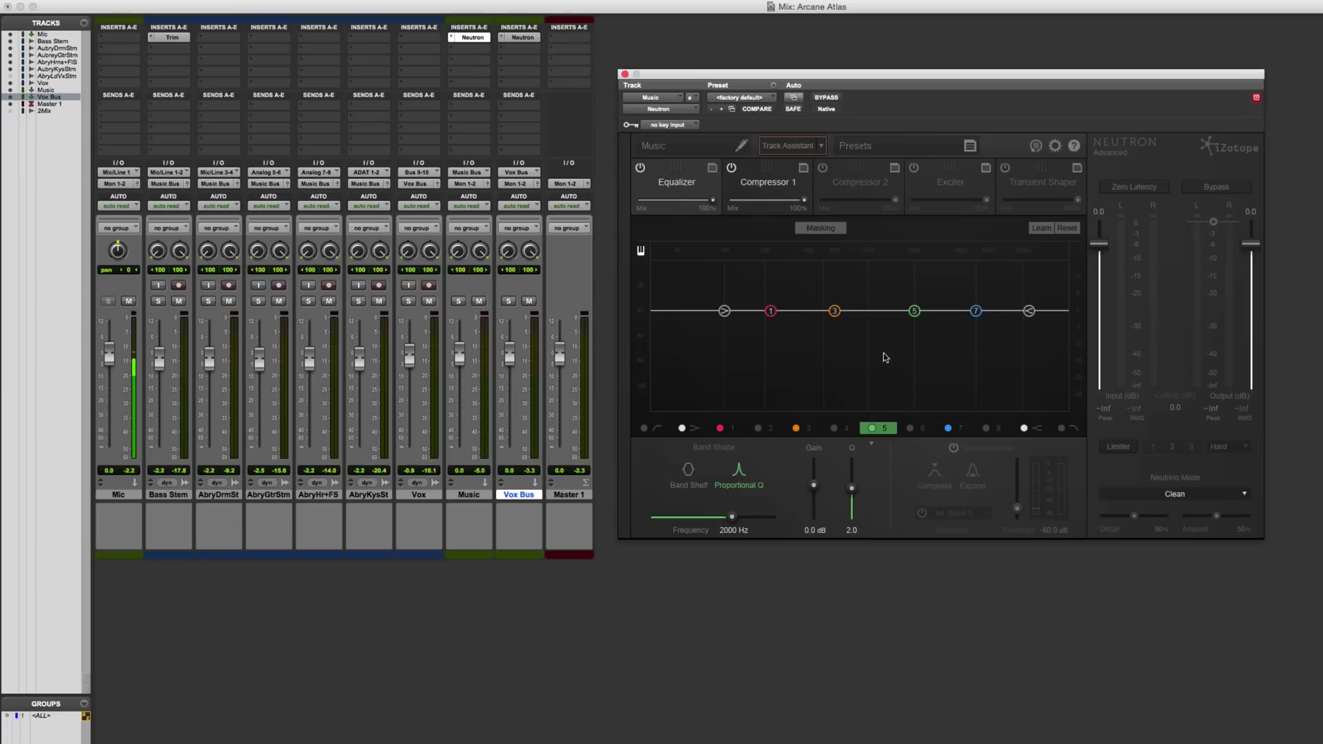
pyautogui.click(953, 448)
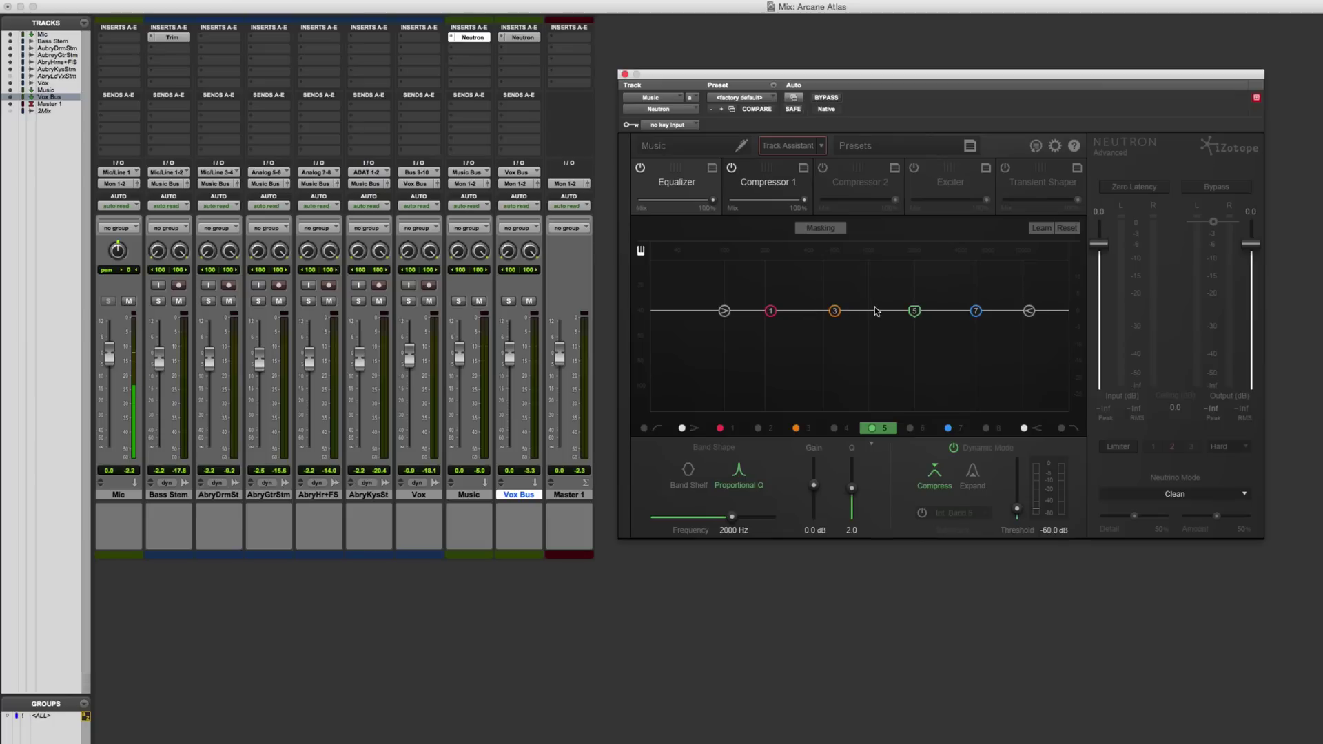
pyautogui.moveTo(835, 311); pyautogui.dragTo(843, 287)
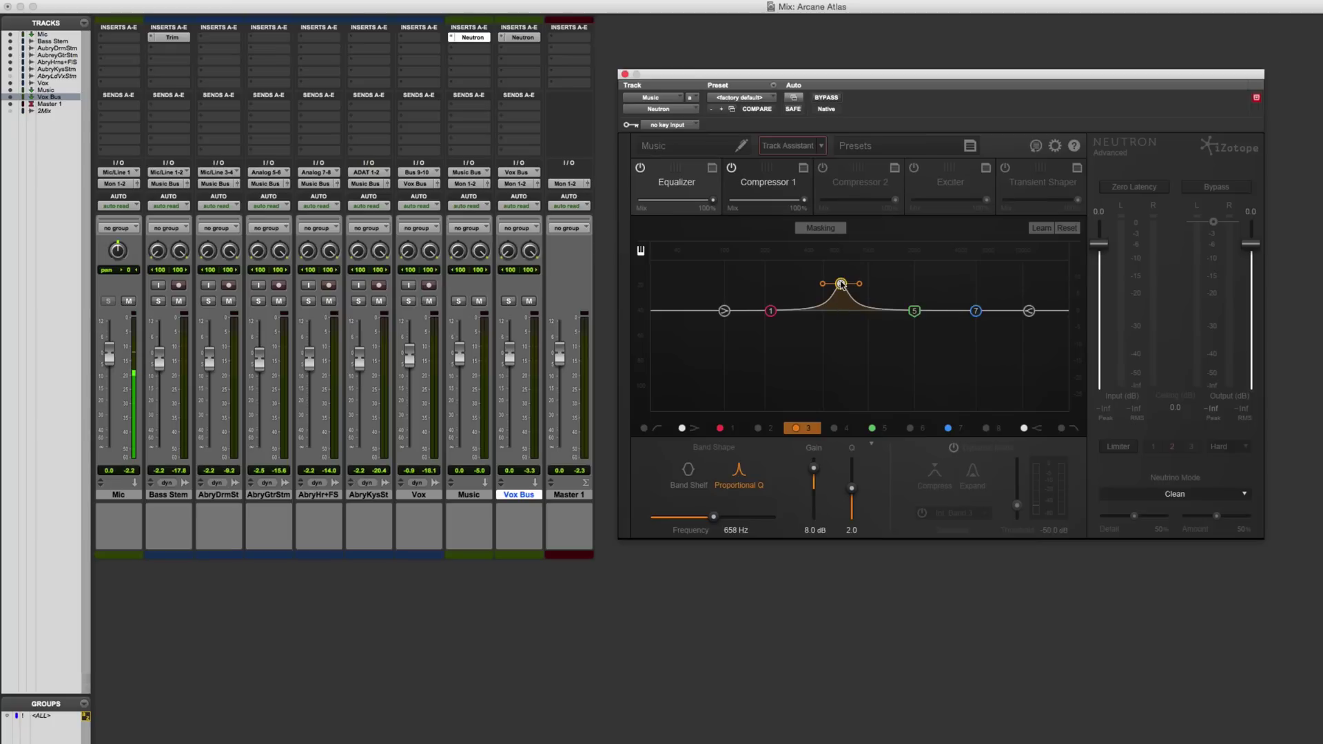
pyautogui.moveTo(842, 283); pyautogui.dragTo(841, 311)
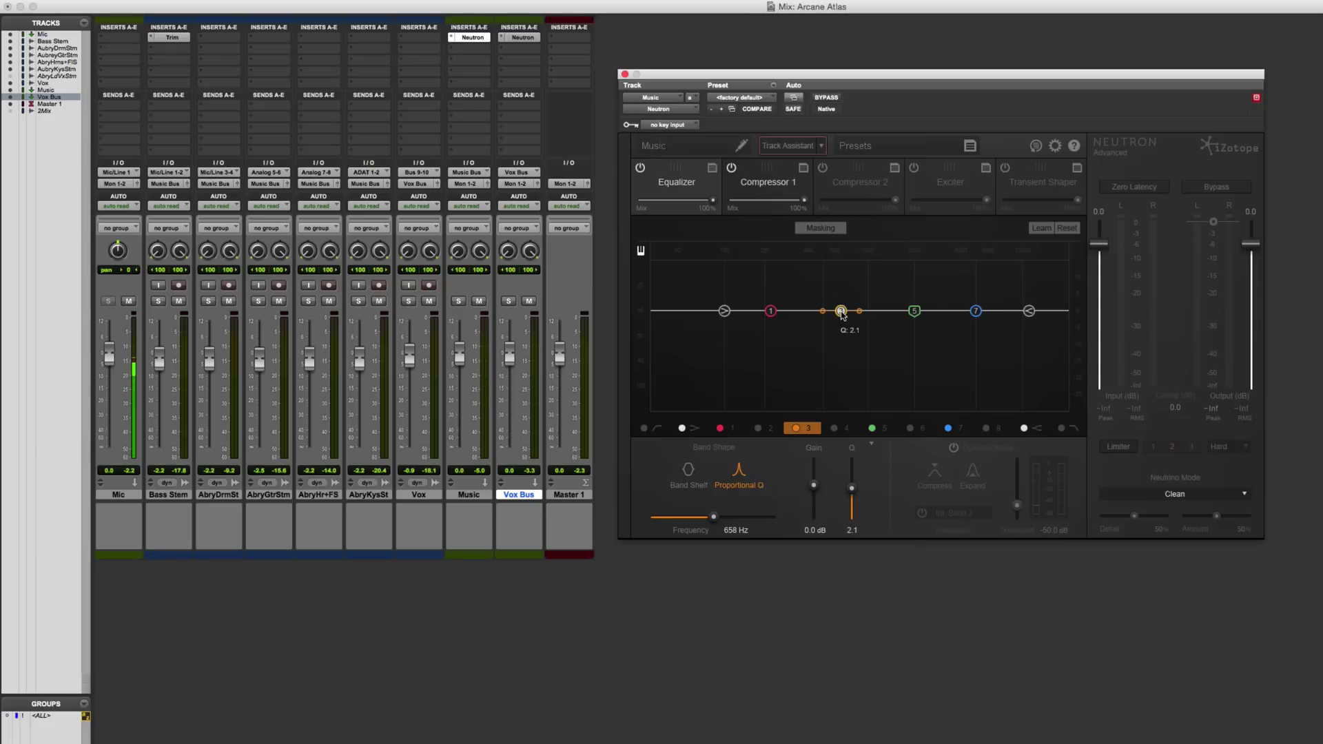
pyautogui.click(519, 38)
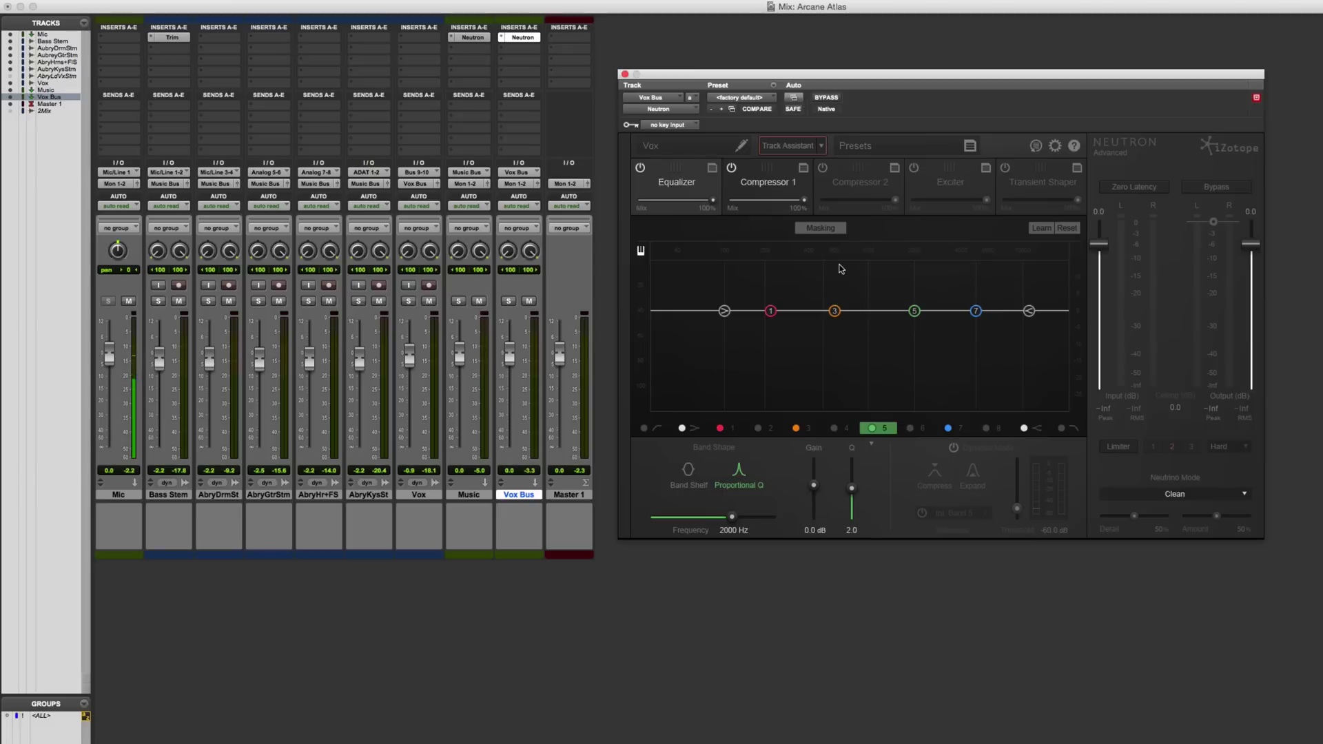
# Step: Turn on Masking in the Vox Neutron, comparing against the Music instance
pyautogui.click(821, 228)
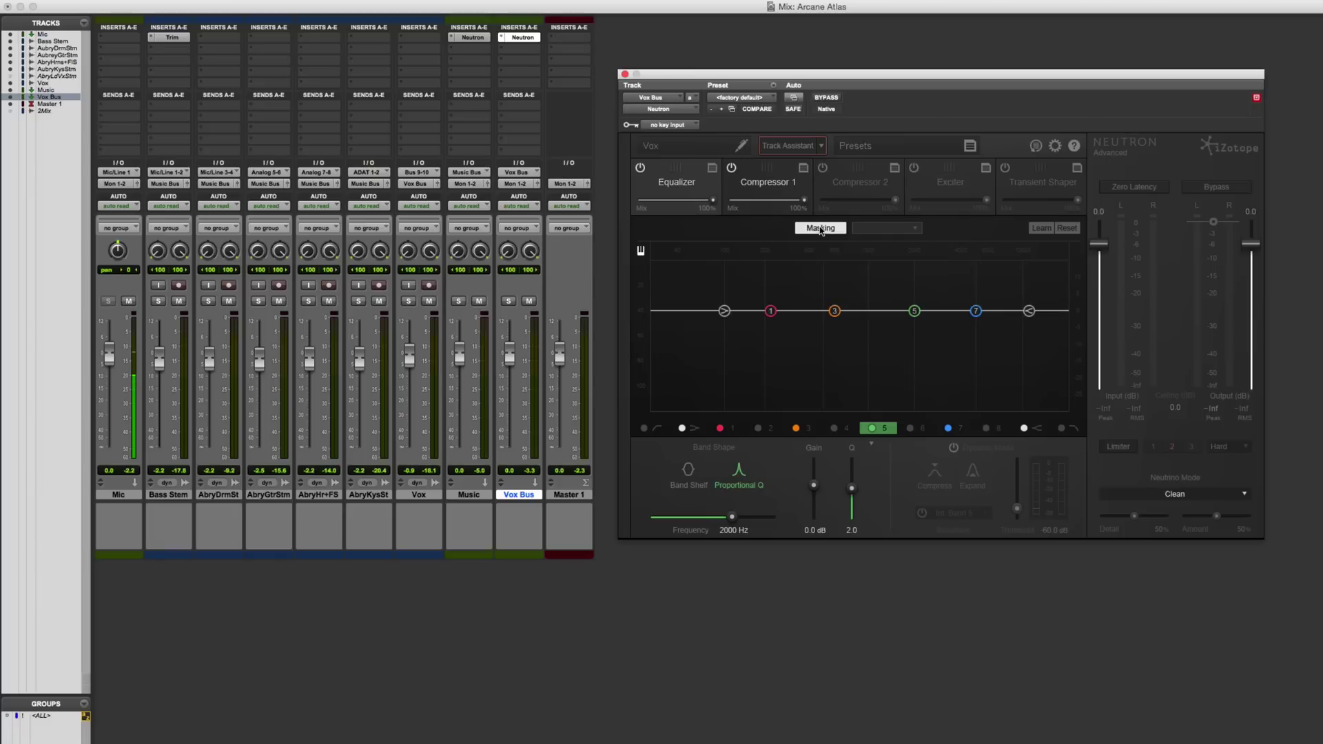
pyautogui.click(917, 229)
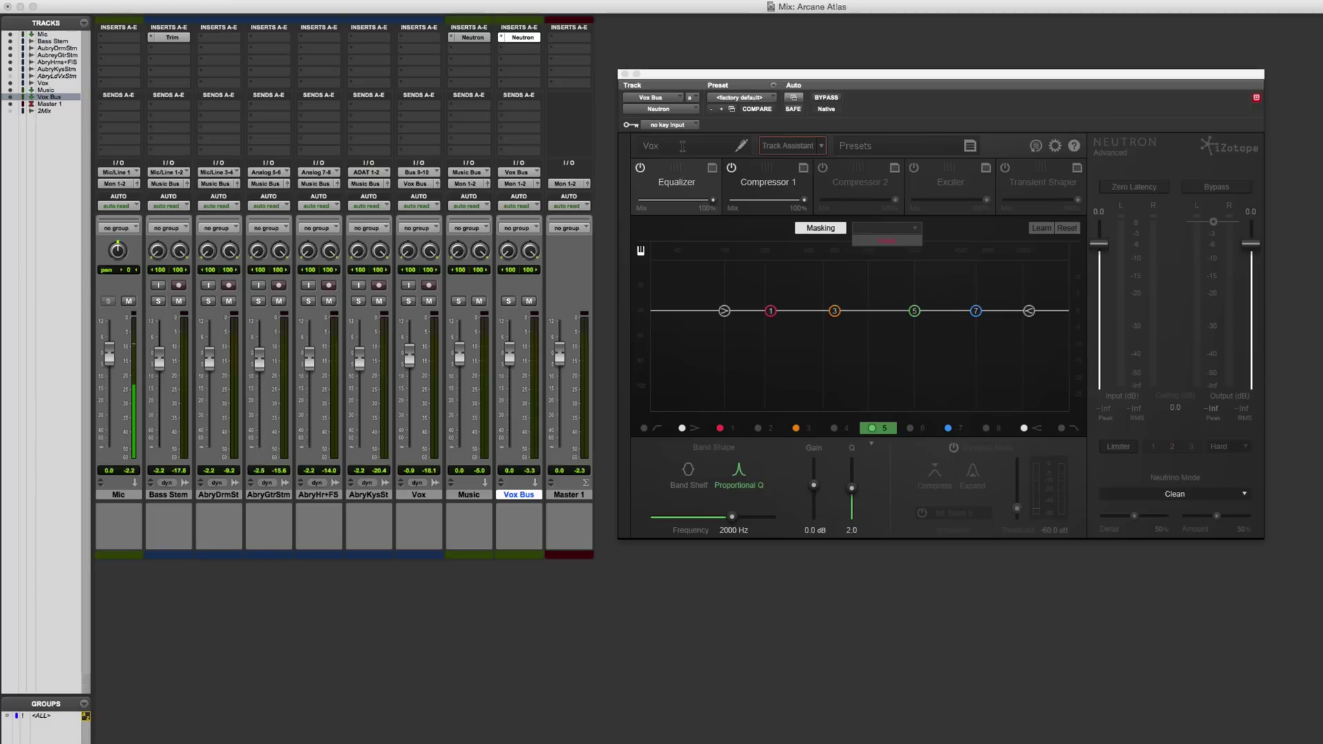
pyautogui.click(885, 242)
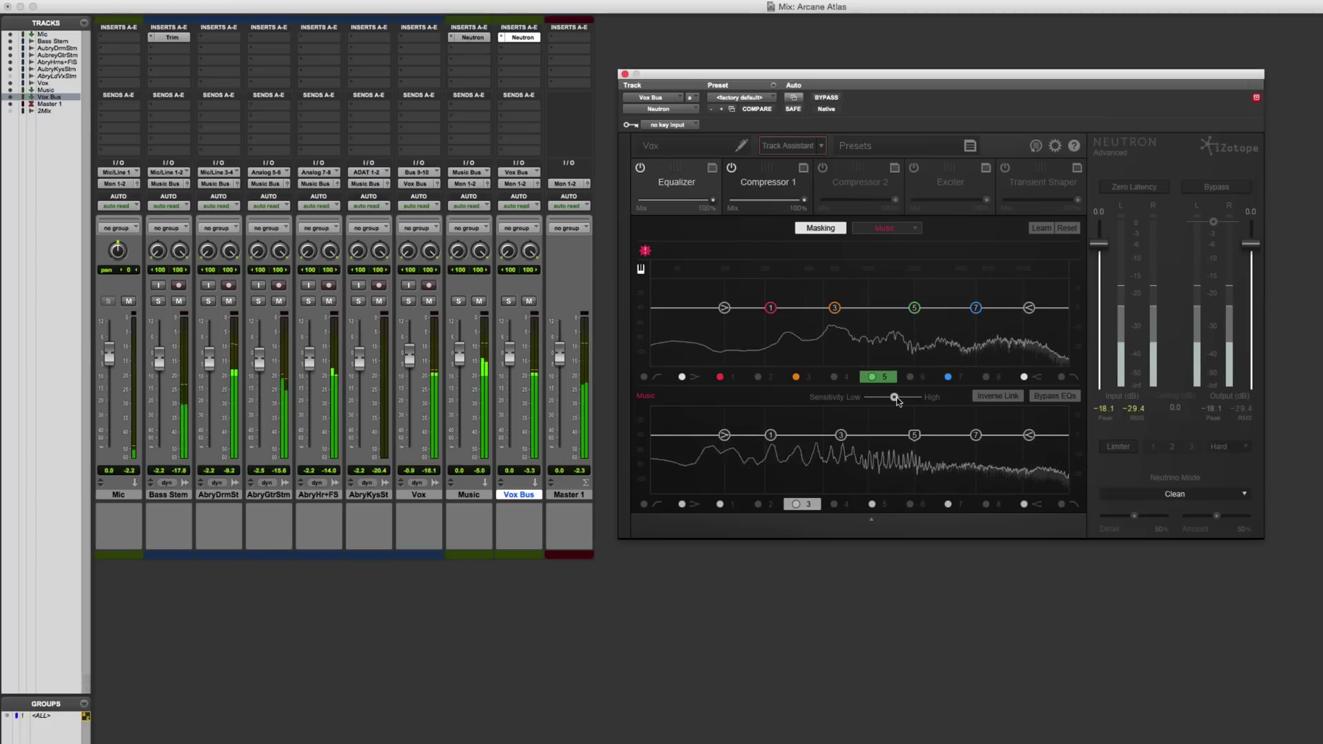
# Step: Push the masking Sensitivity slider toward High, then ease it back slightly
pyautogui.moveTo(894, 399); pyautogui.dragTo(913, 399)
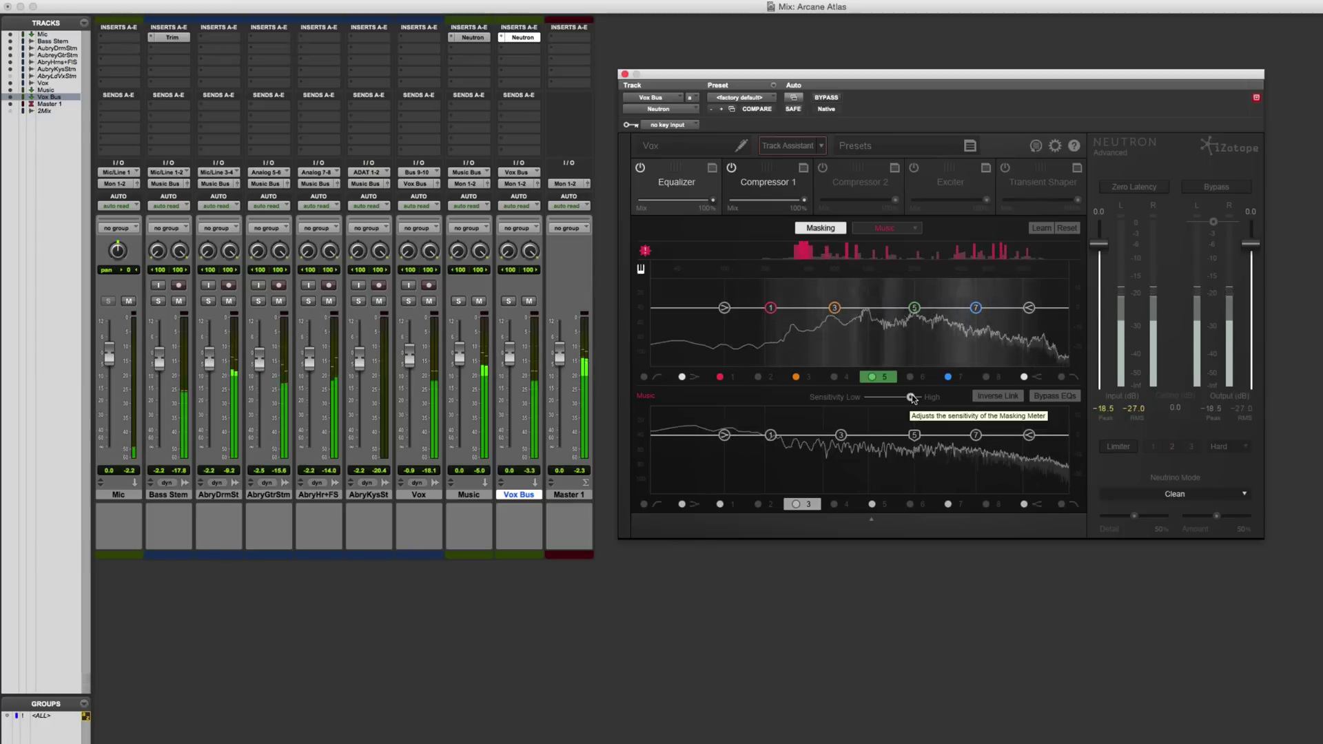
pyautogui.moveTo(913, 397); pyautogui.dragTo(909, 398)
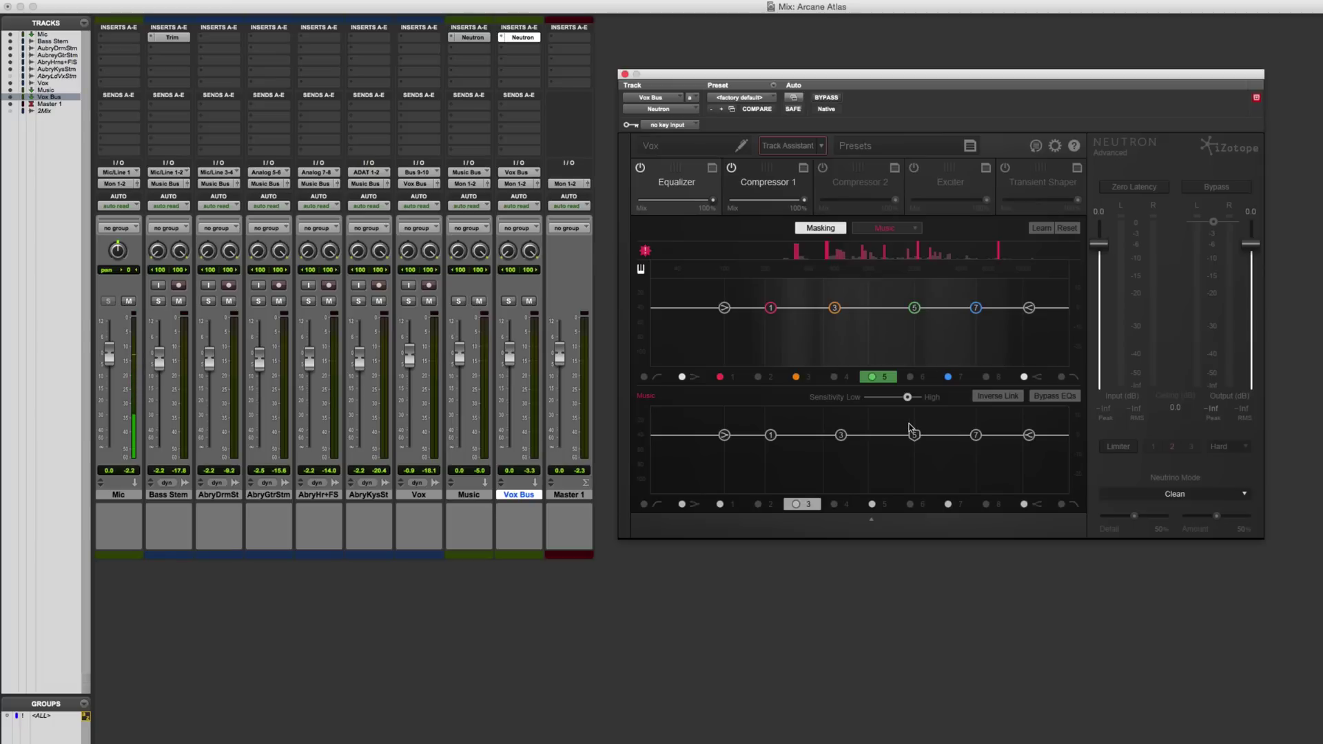
# Step: Select Vox EQ band 3 at 600 Hz and boost it about 8 dB
pyautogui.click(873, 524)
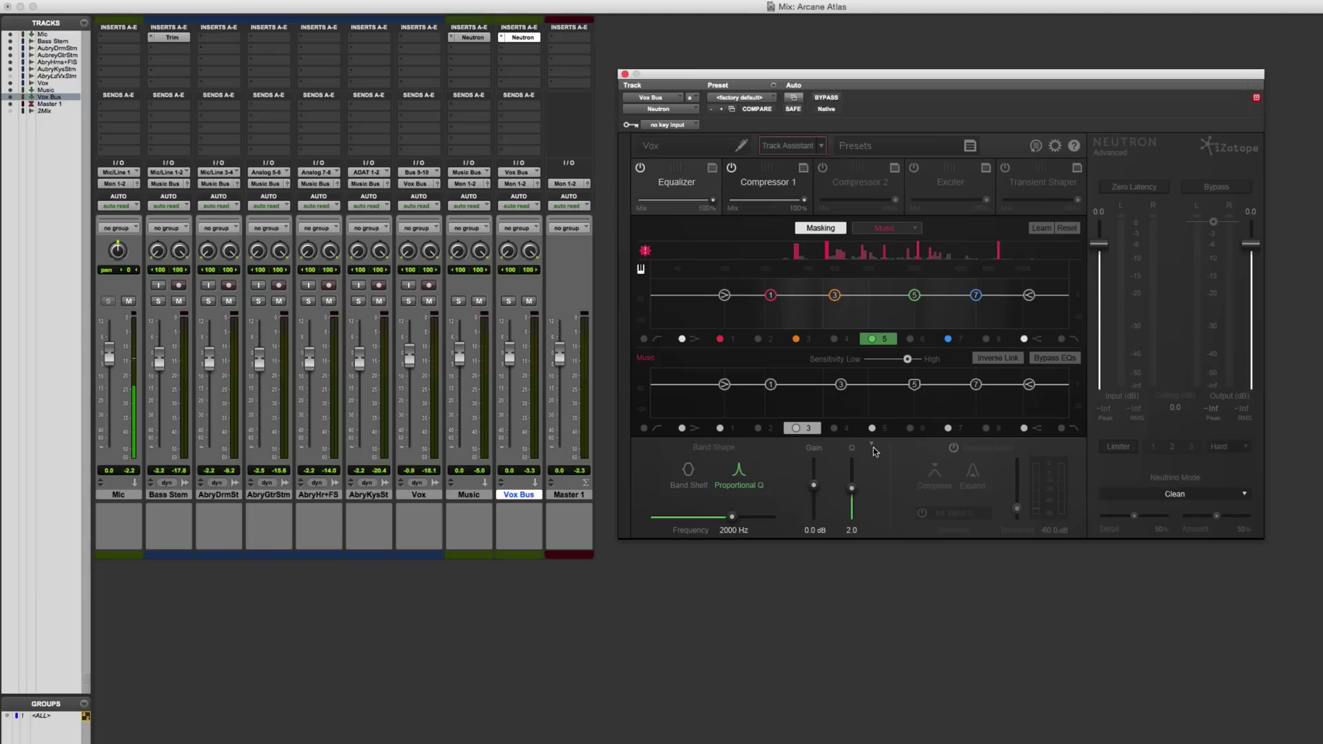
pyautogui.click(834, 296)
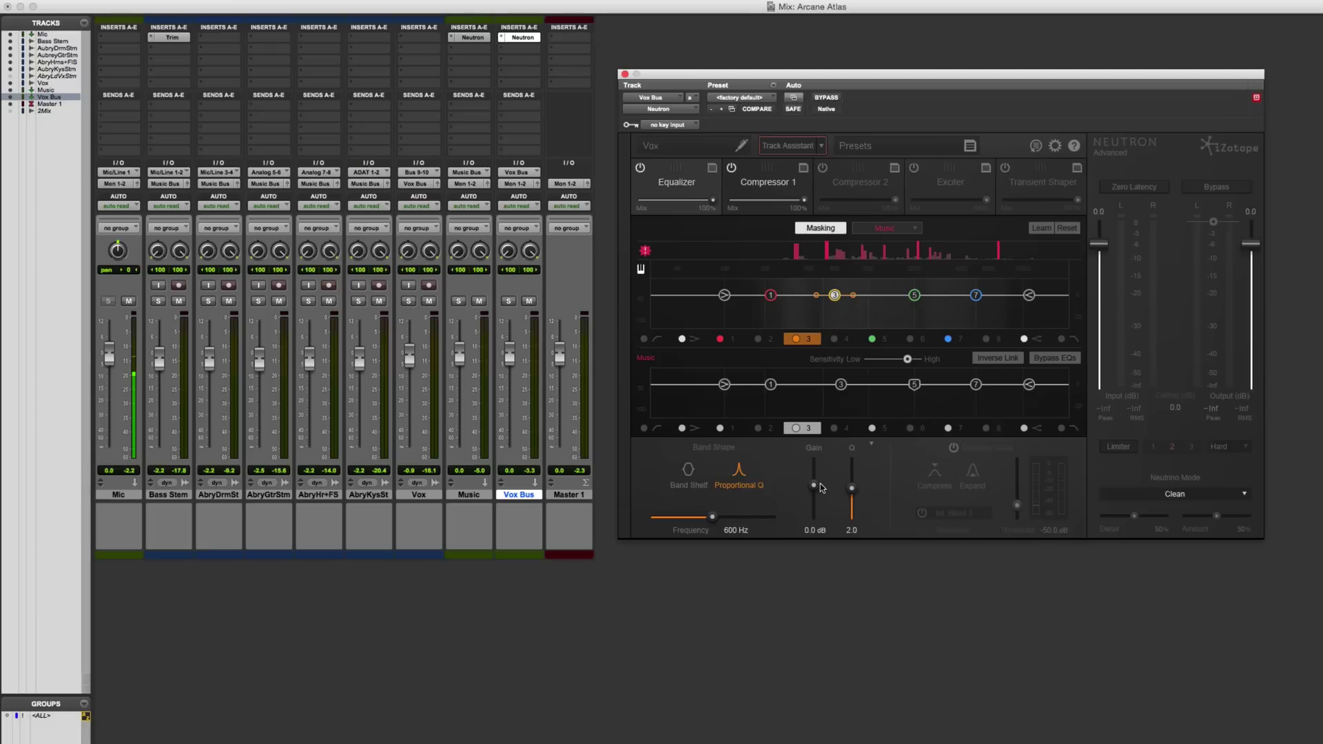
pyautogui.moveTo(814, 489); pyautogui.dragTo(815, 467)
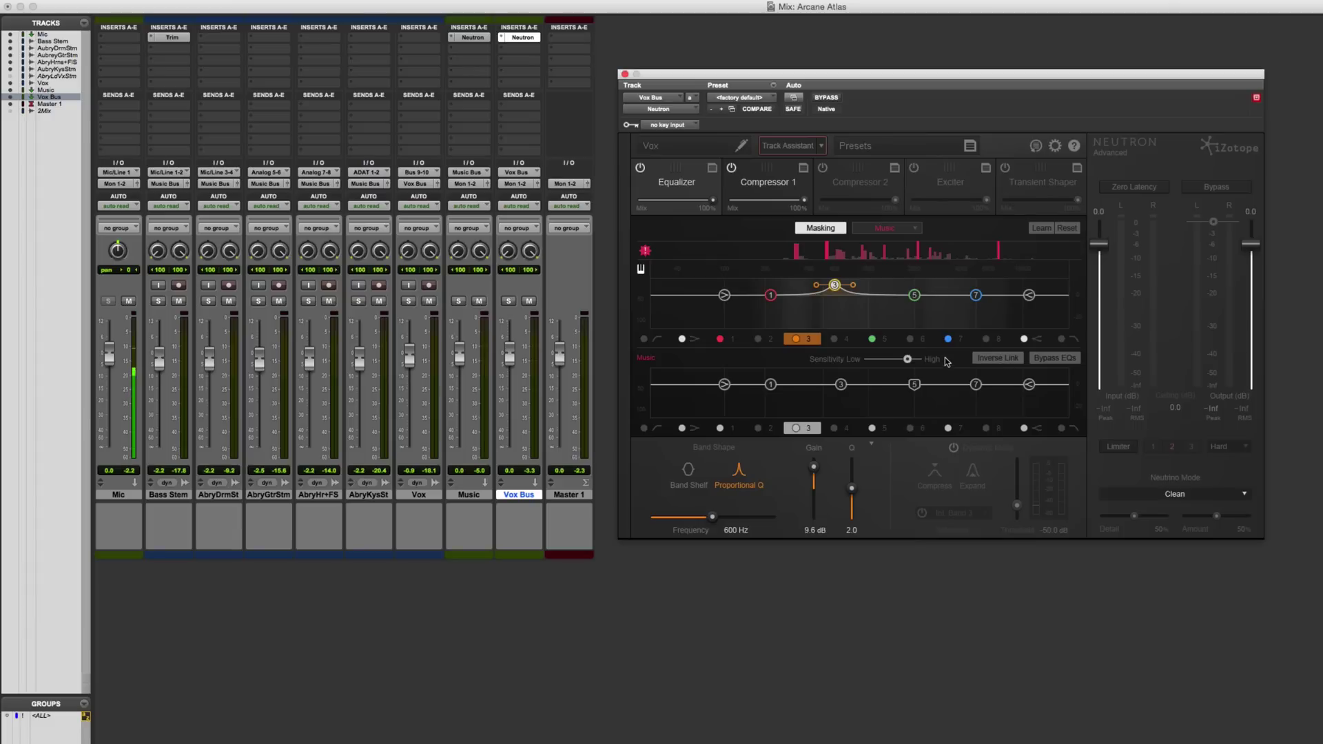
# Step: Turn off masking and reshape band 3 as a shelf at 3.5 dB, Q 0.9
pyautogui.click(816, 228)
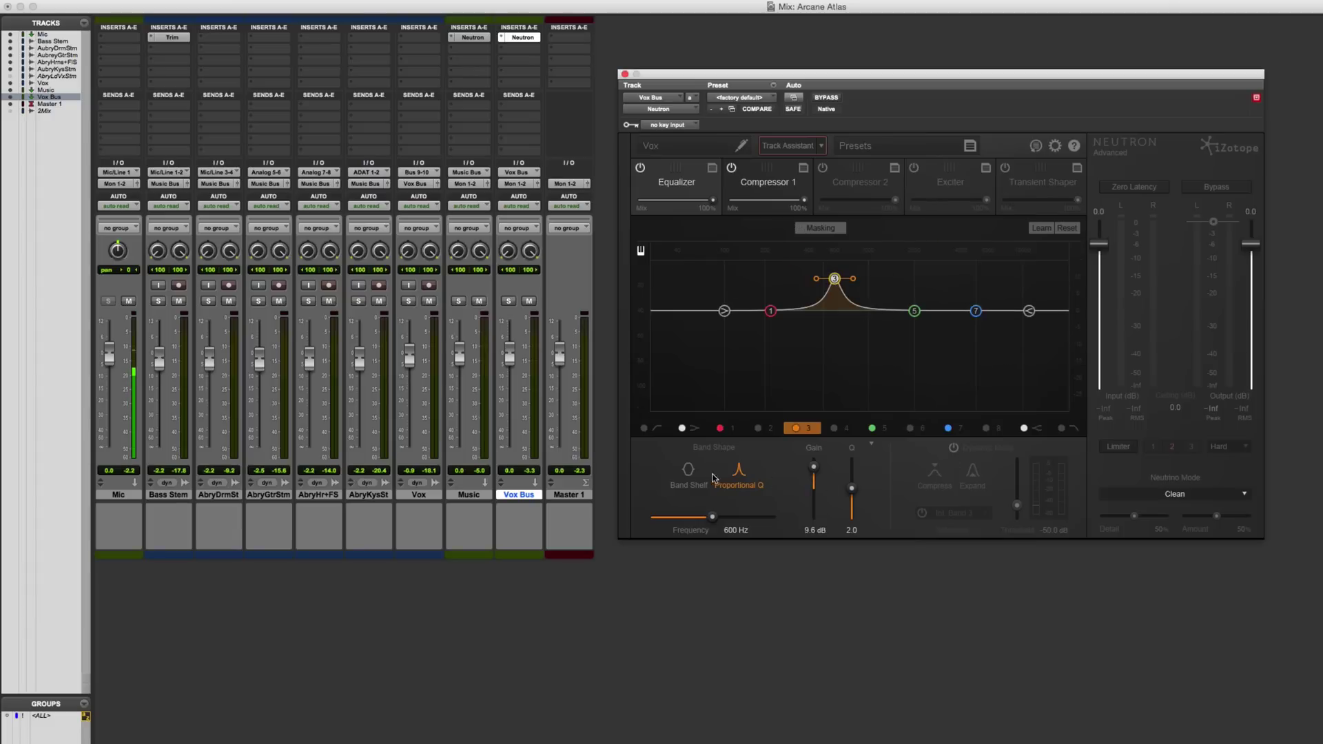
pyautogui.click(689, 471)
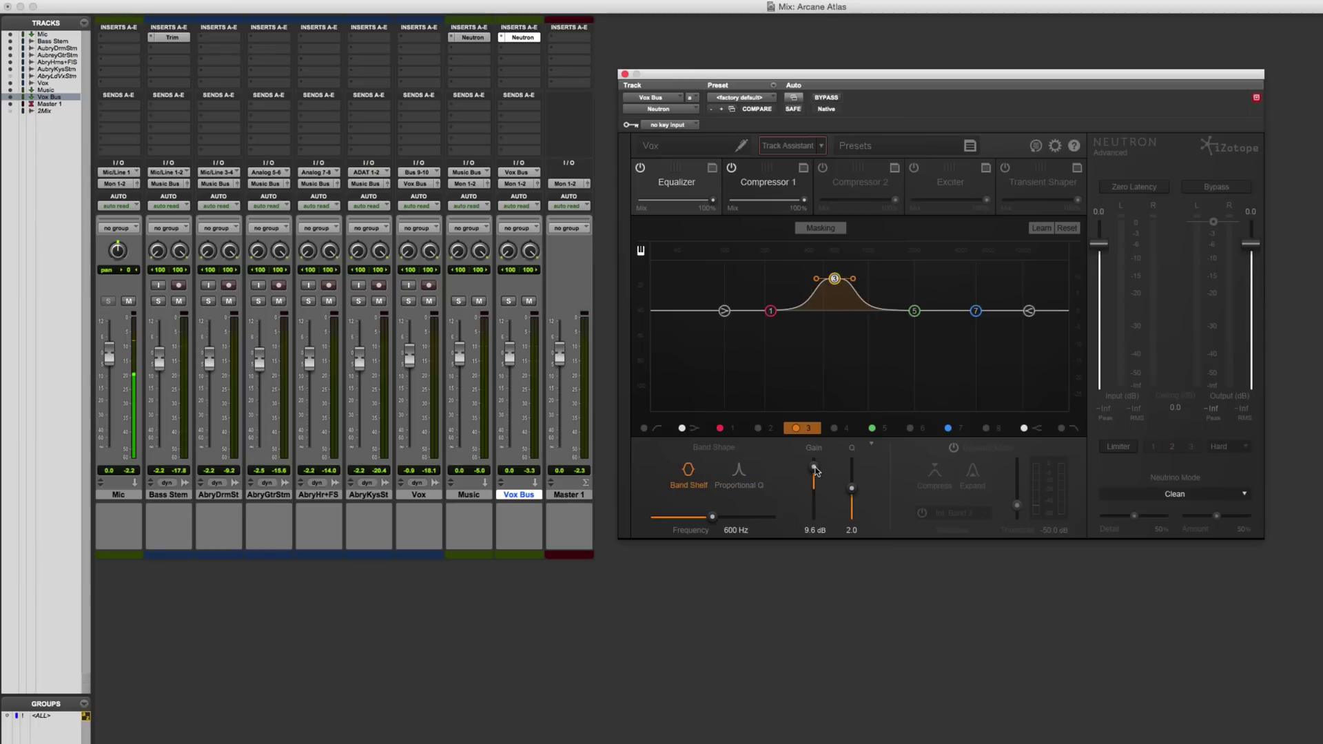
pyautogui.moveTo(815, 471); pyautogui.dragTo(815, 476)
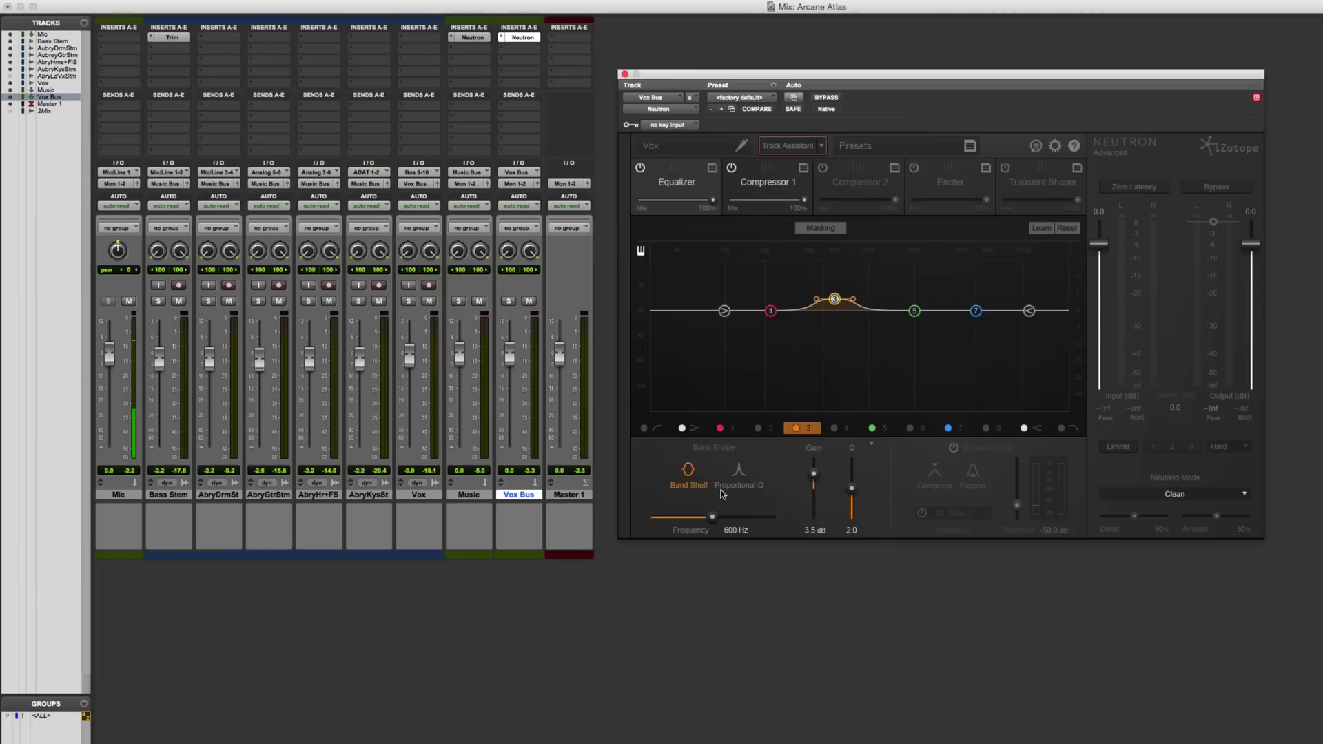
pyautogui.moveTo(852, 491); pyautogui.dragTo(814, 477)
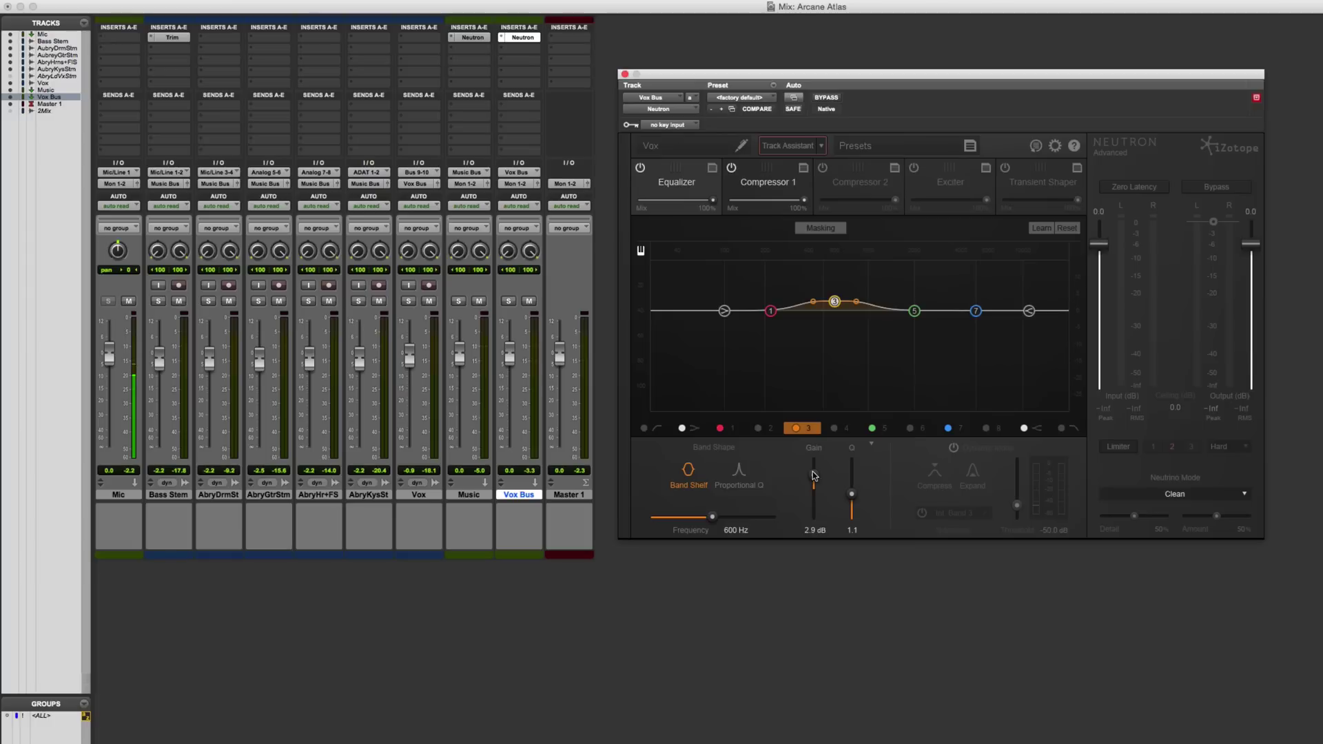
# Step: Make band 3 dynamic in Expand mode and audition the vocal
pyautogui.click(954, 449)
pyautogui.click(973, 478)
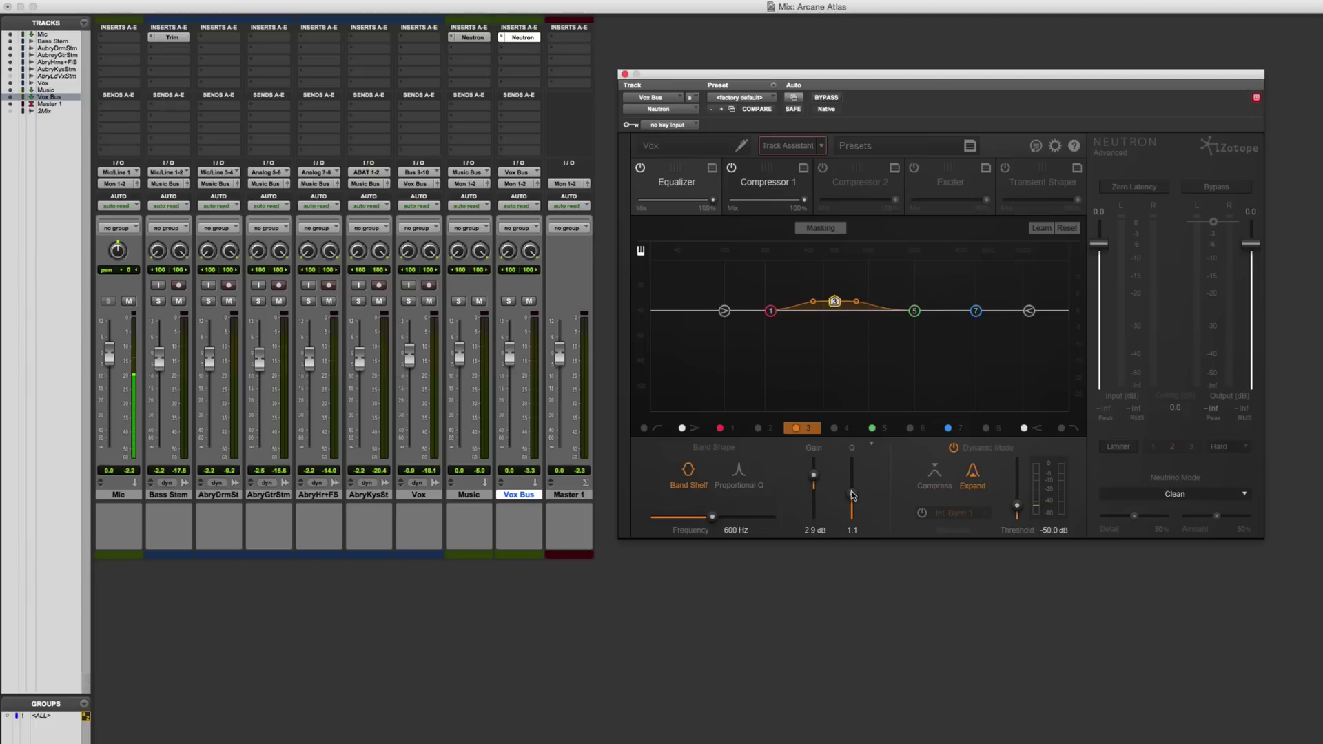
pyautogui.press('space')
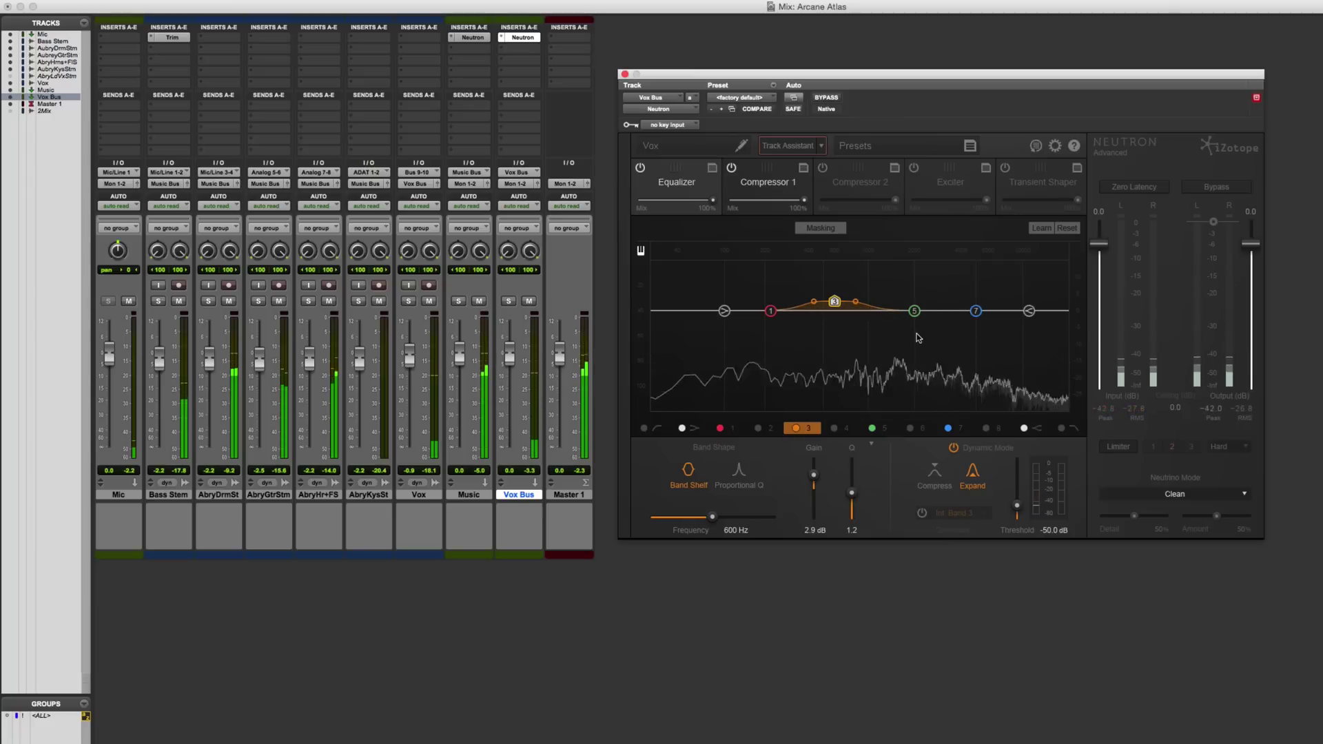
pyautogui.press('space')
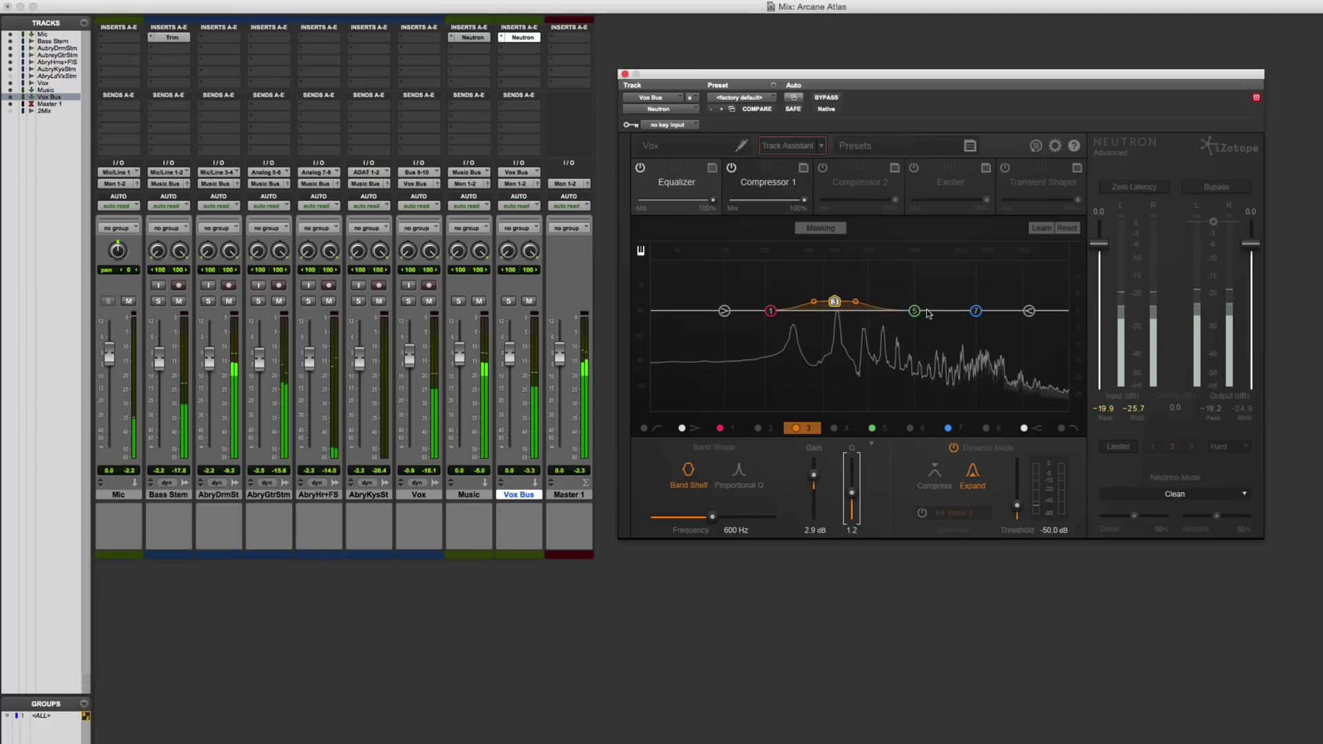
# Step: Move vocal band 5 to about 2482 Hz as a shelf with 2.3 dB gain
pyautogui.click(915, 311)
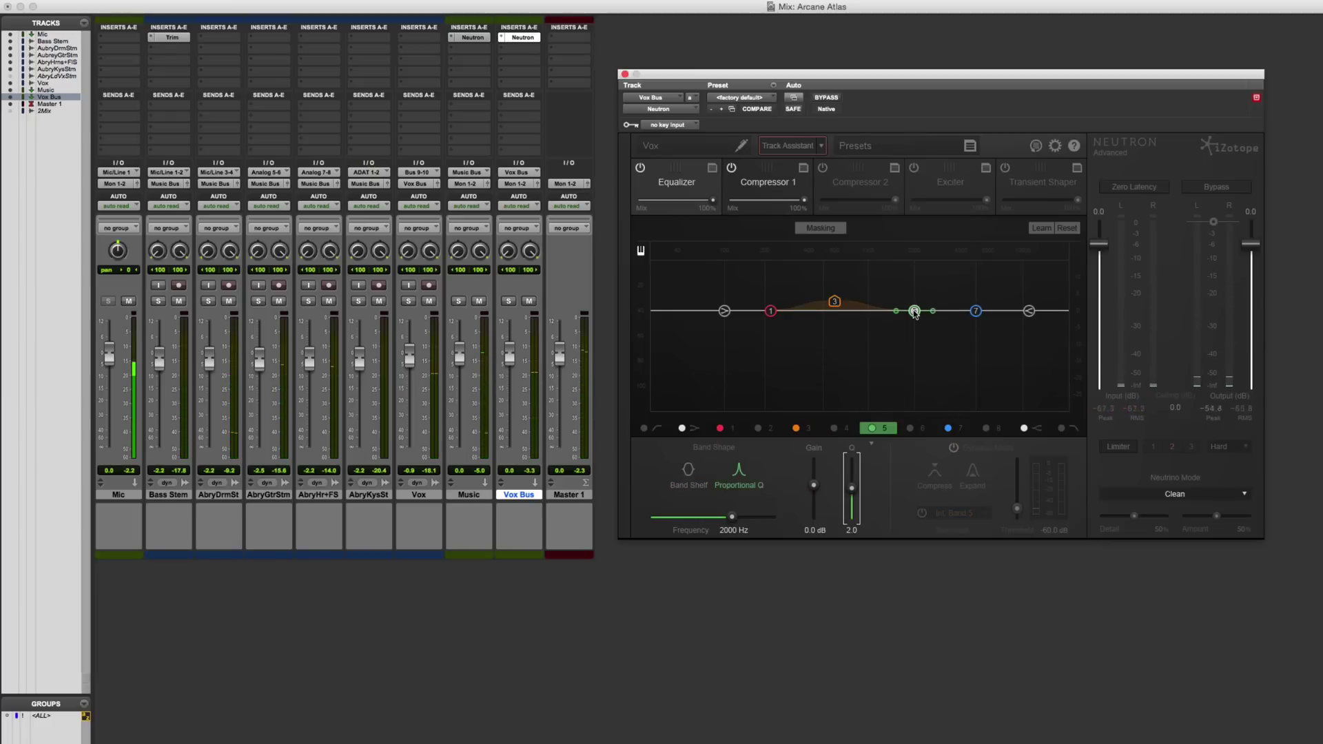
pyautogui.moveTo(914, 311); pyautogui.dragTo(928, 314)
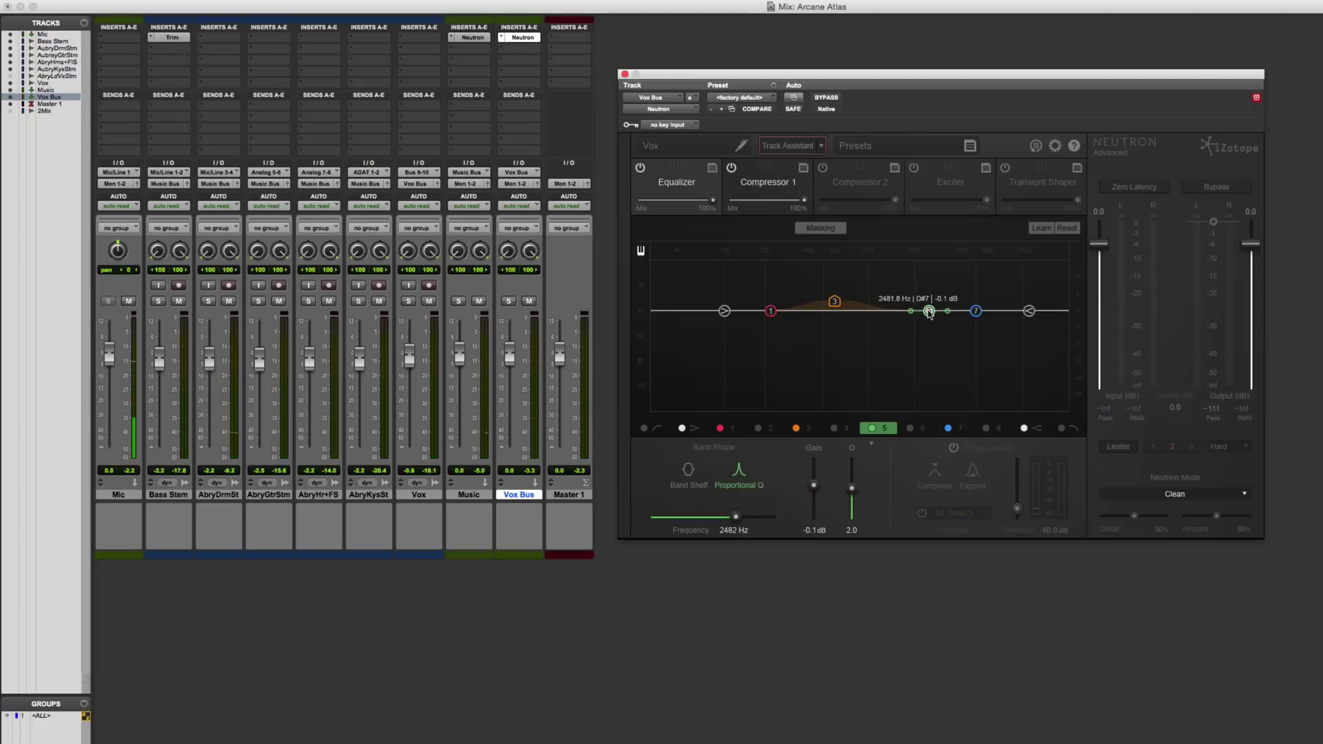
pyautogui.click(689, 472)
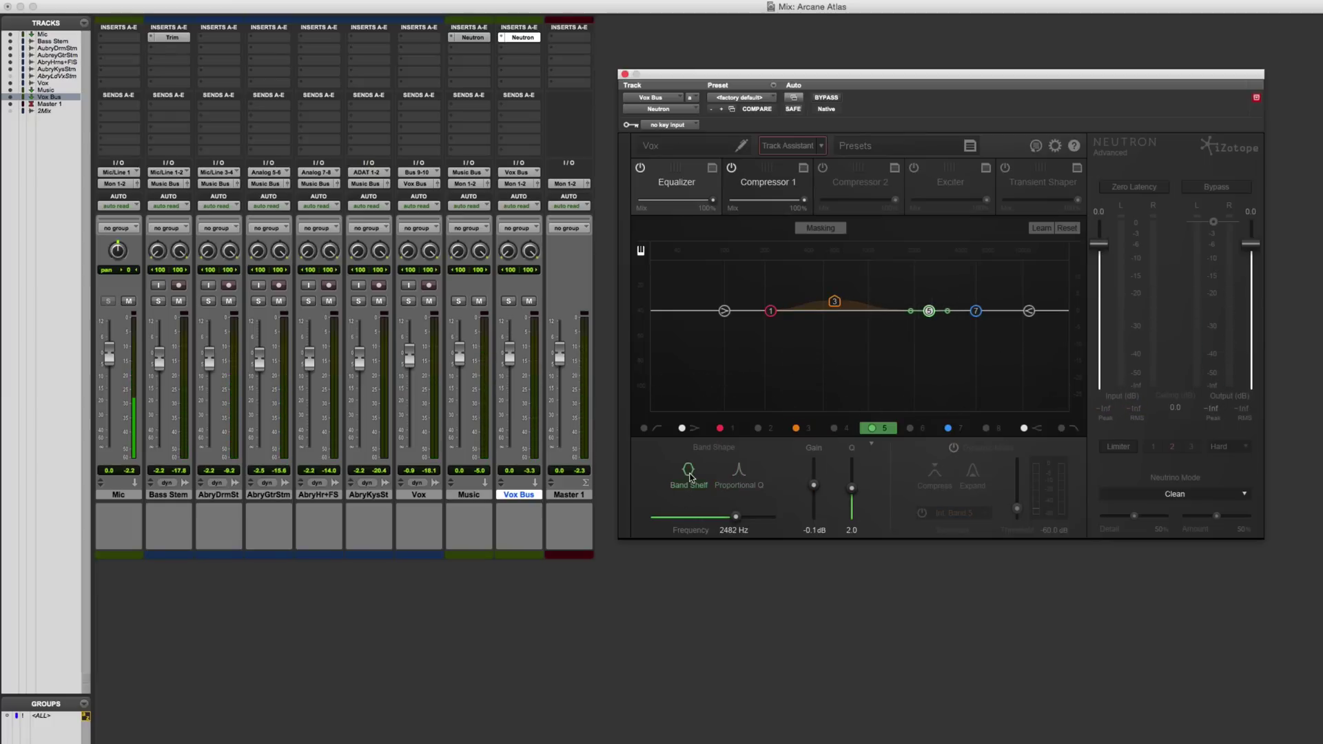
pyautogui.moveTo(815, 488); pyautogui.dragTo(855, 495)
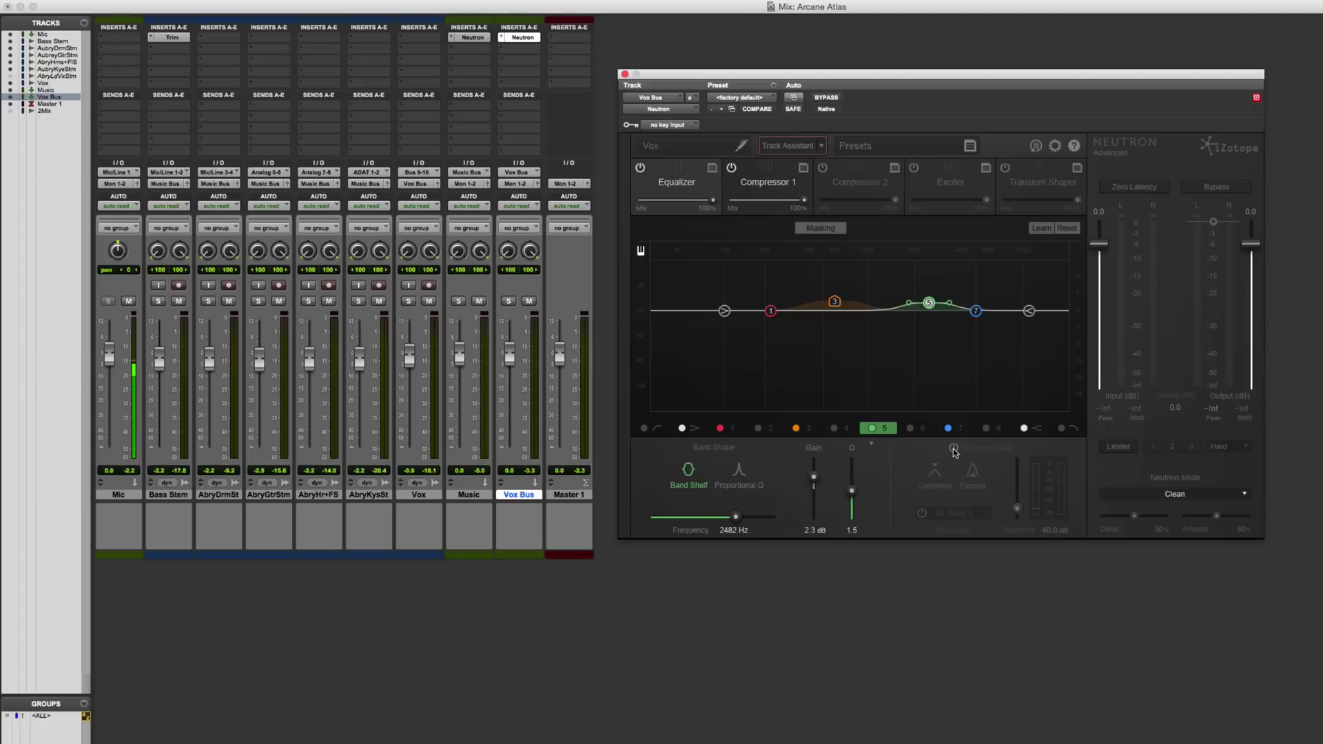
# Step: Make band 5 expand dynamically and, during playback, nudge it to about 2943 Hz
pyautogui.click(953, 448)
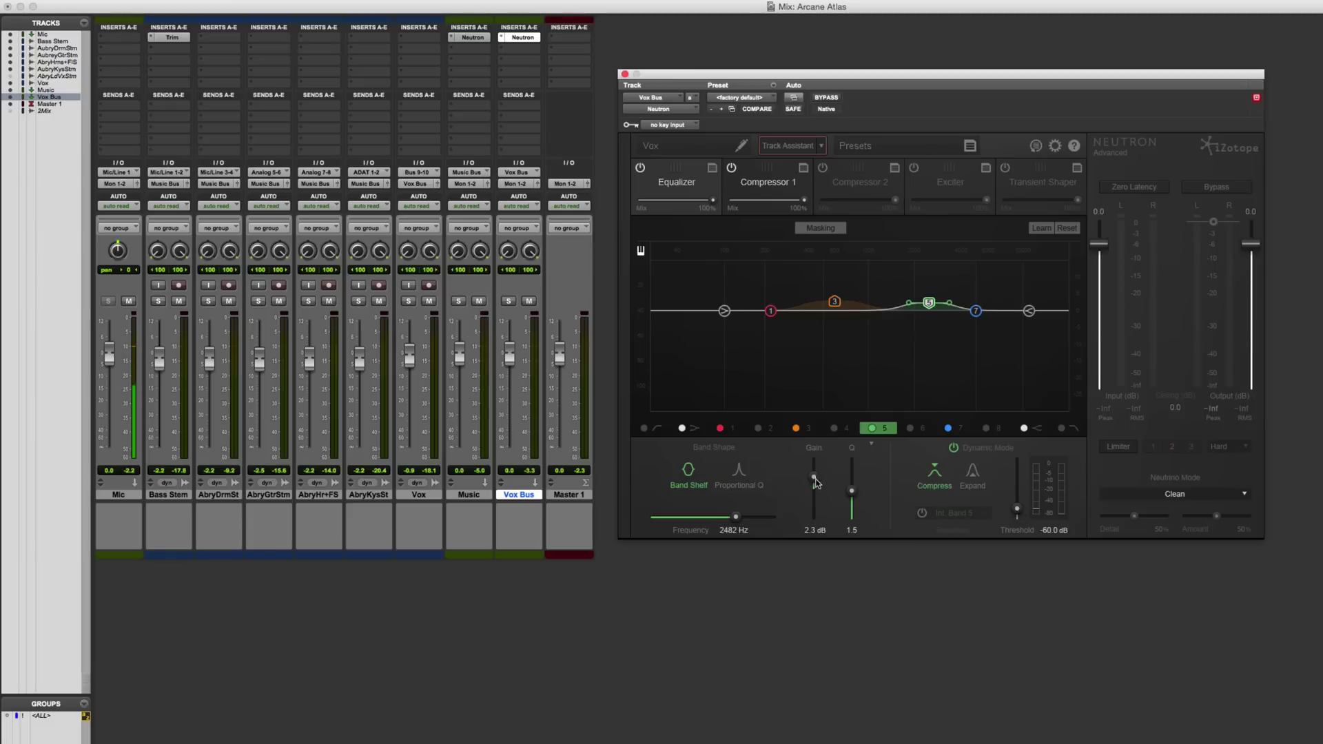
pyautogui.click(972, 473)
pyautogui.press('space')
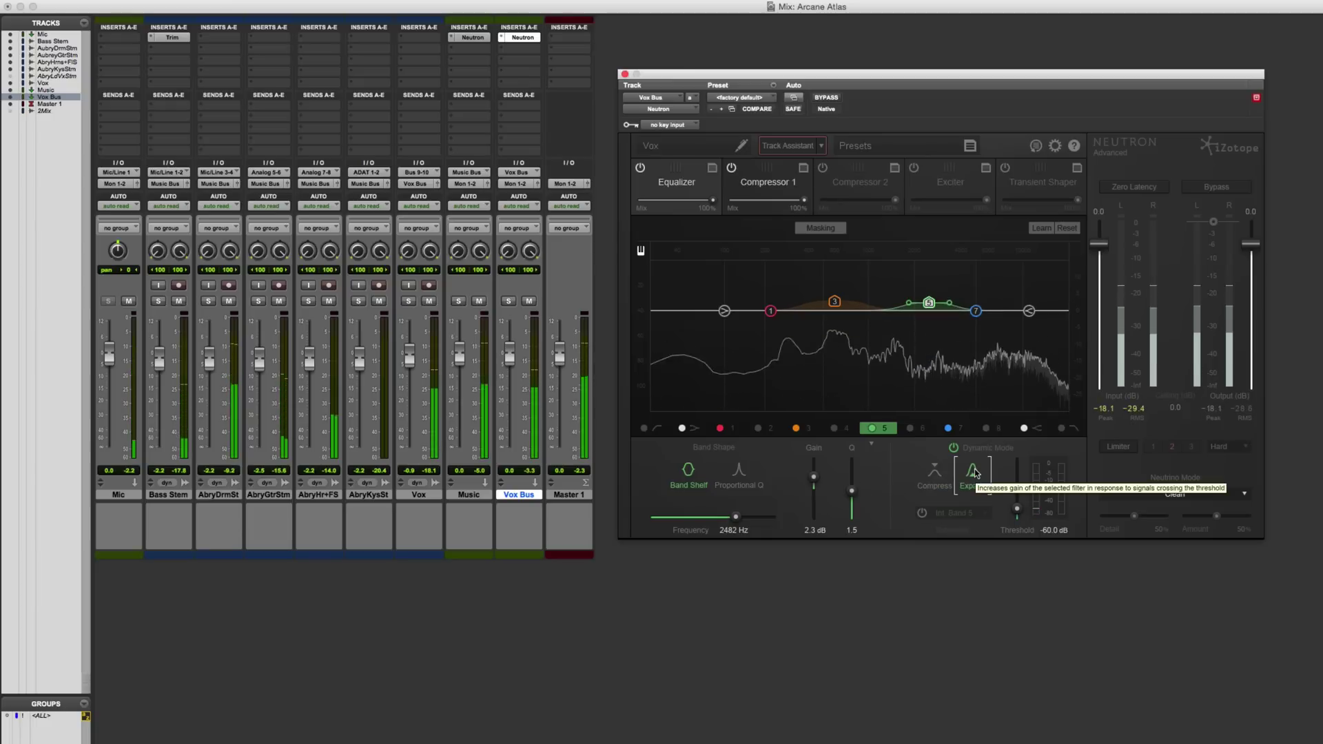
pyautogui.moveTo(935, 305); pyautogui.dragTo(941, 304)
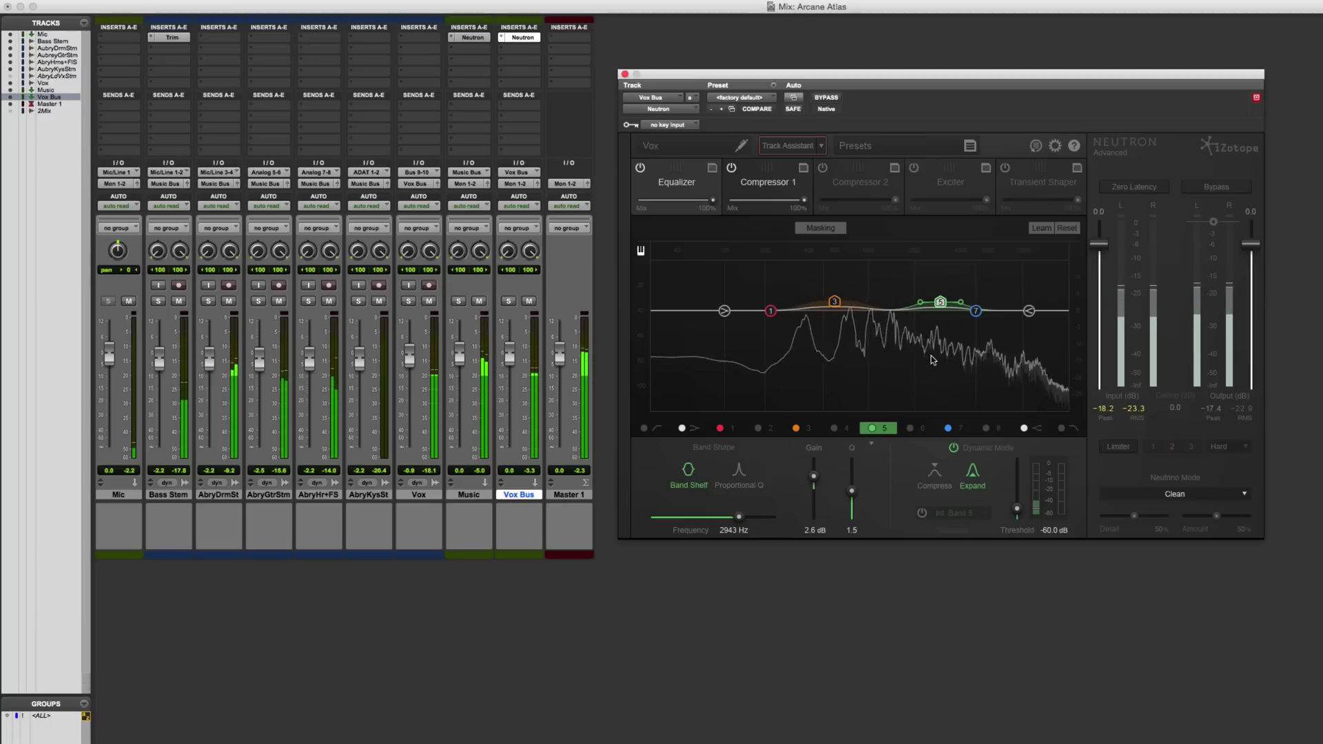
pyautogui.press('space')
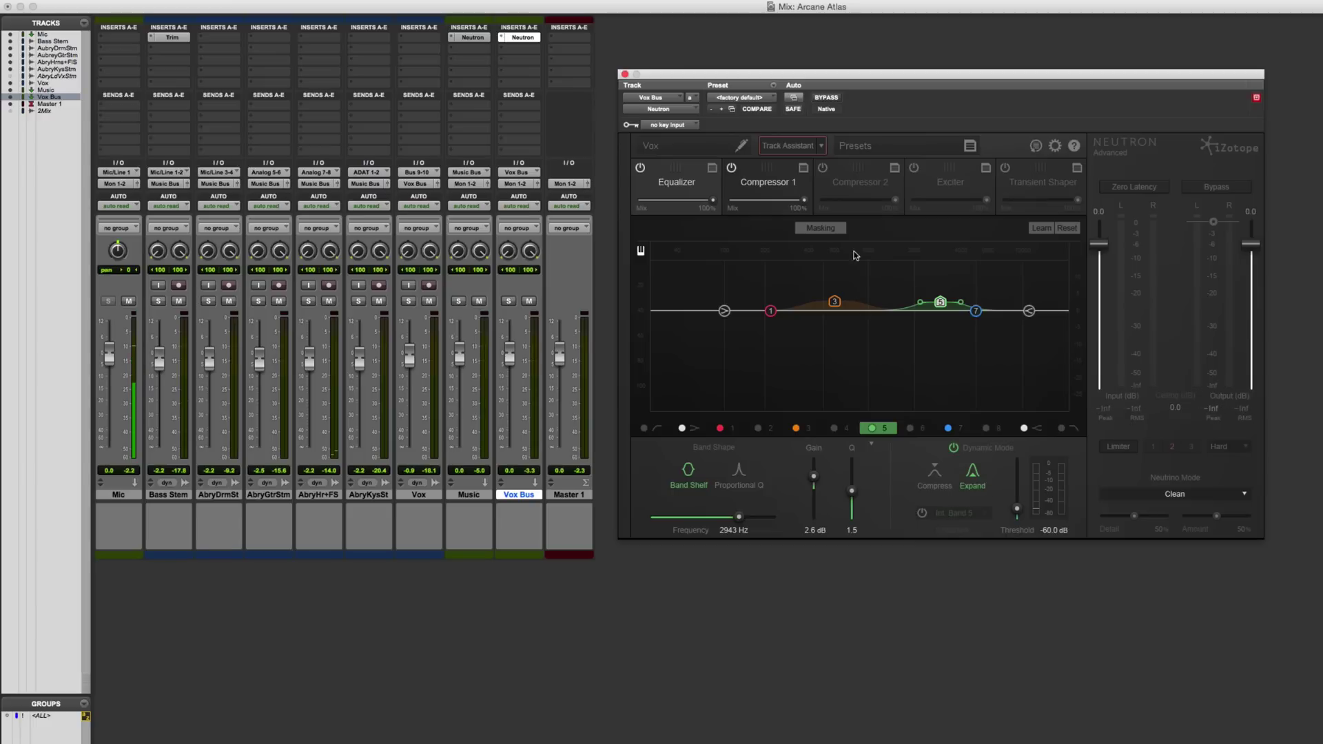
# Step: Open the Music track's Neutron and turn on Masking against the Vox instance
pyautogui.click(477, 39)
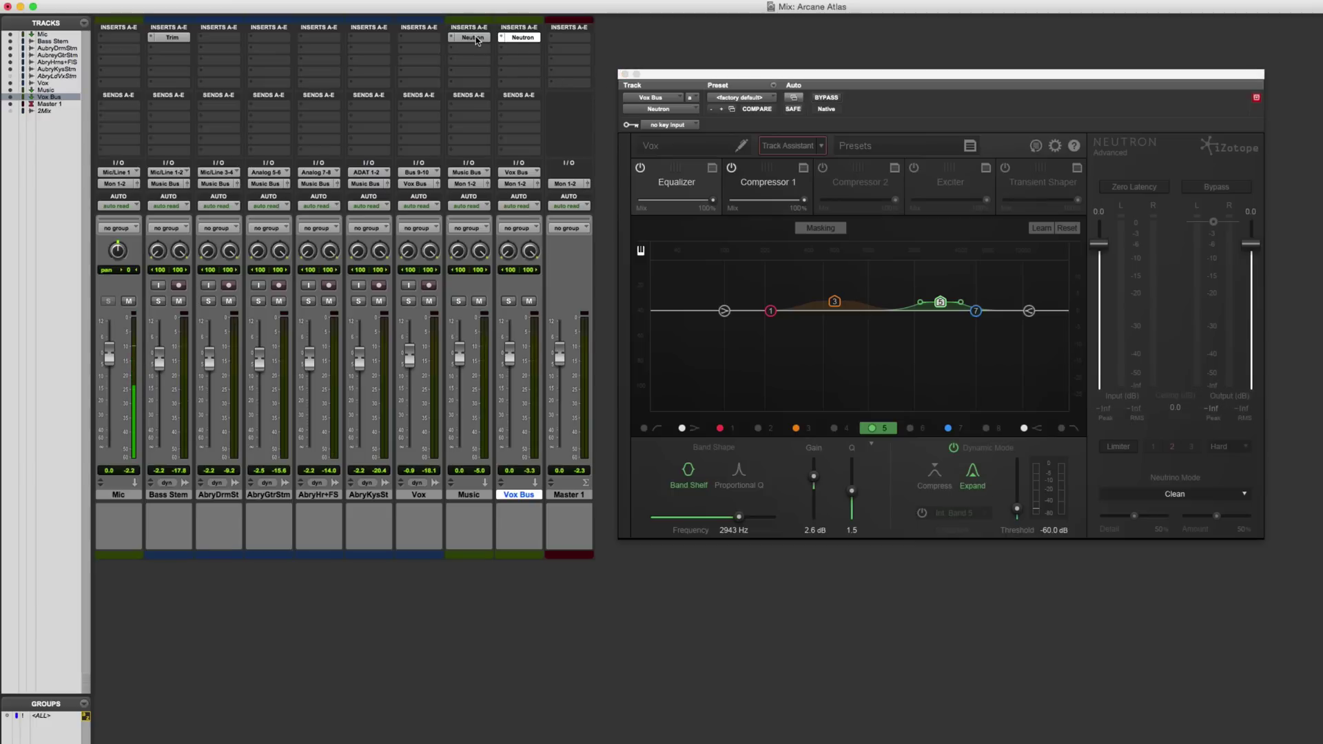
pyautogui.click(476, 38)
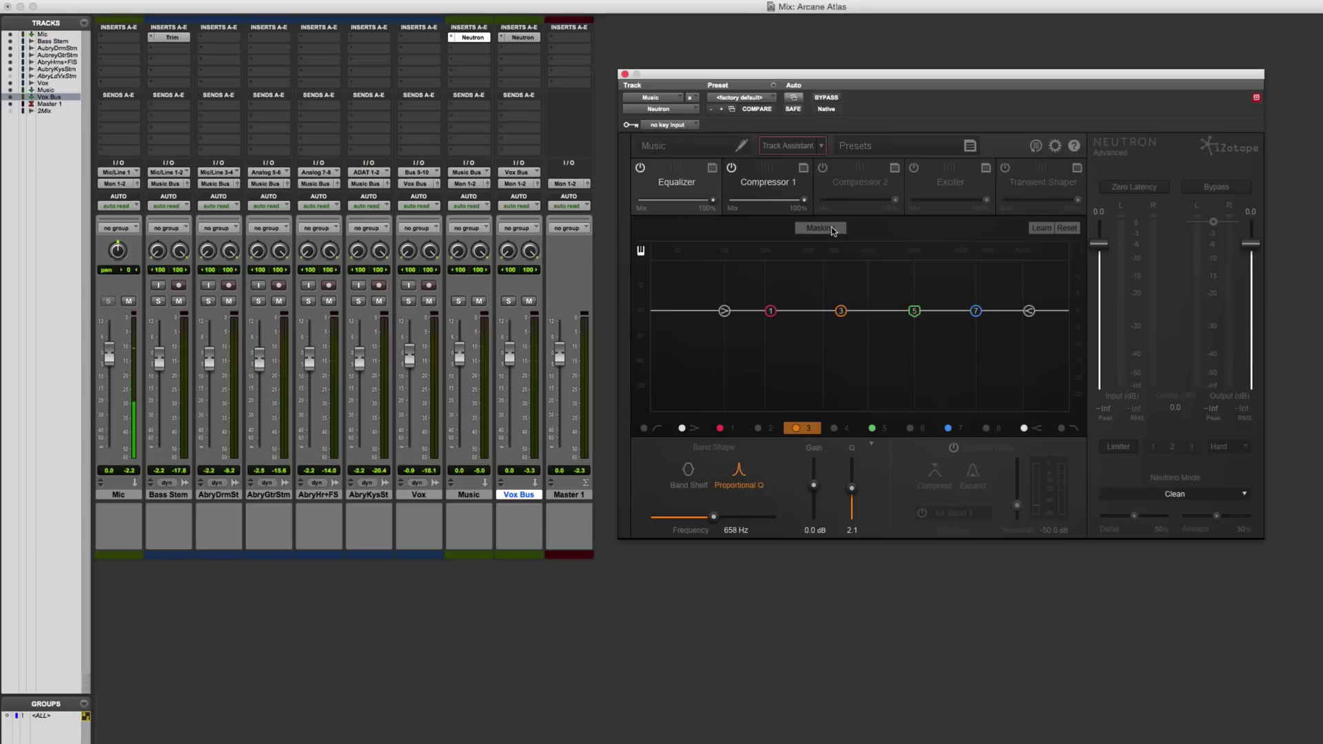
pyautogui.click(834, 231)
pyautogui.click(887, 228)
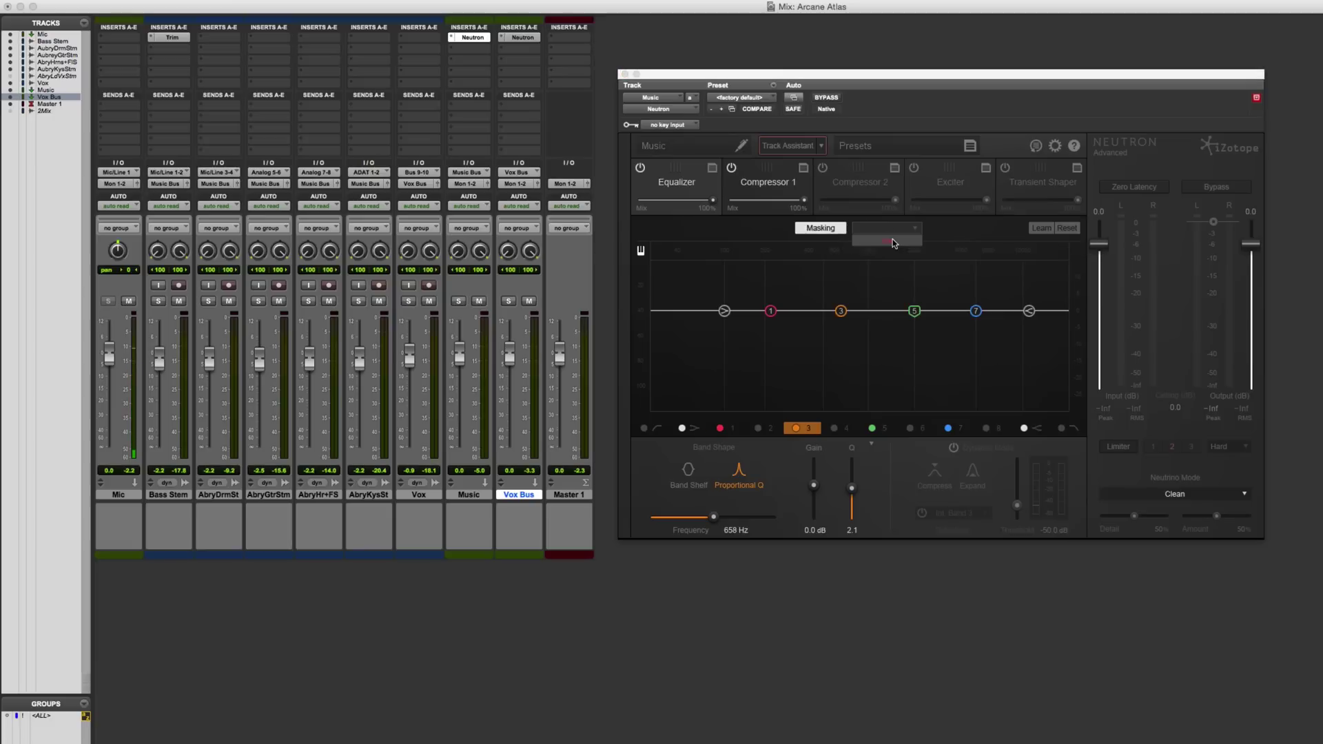
pyautogui.click(891, 241)
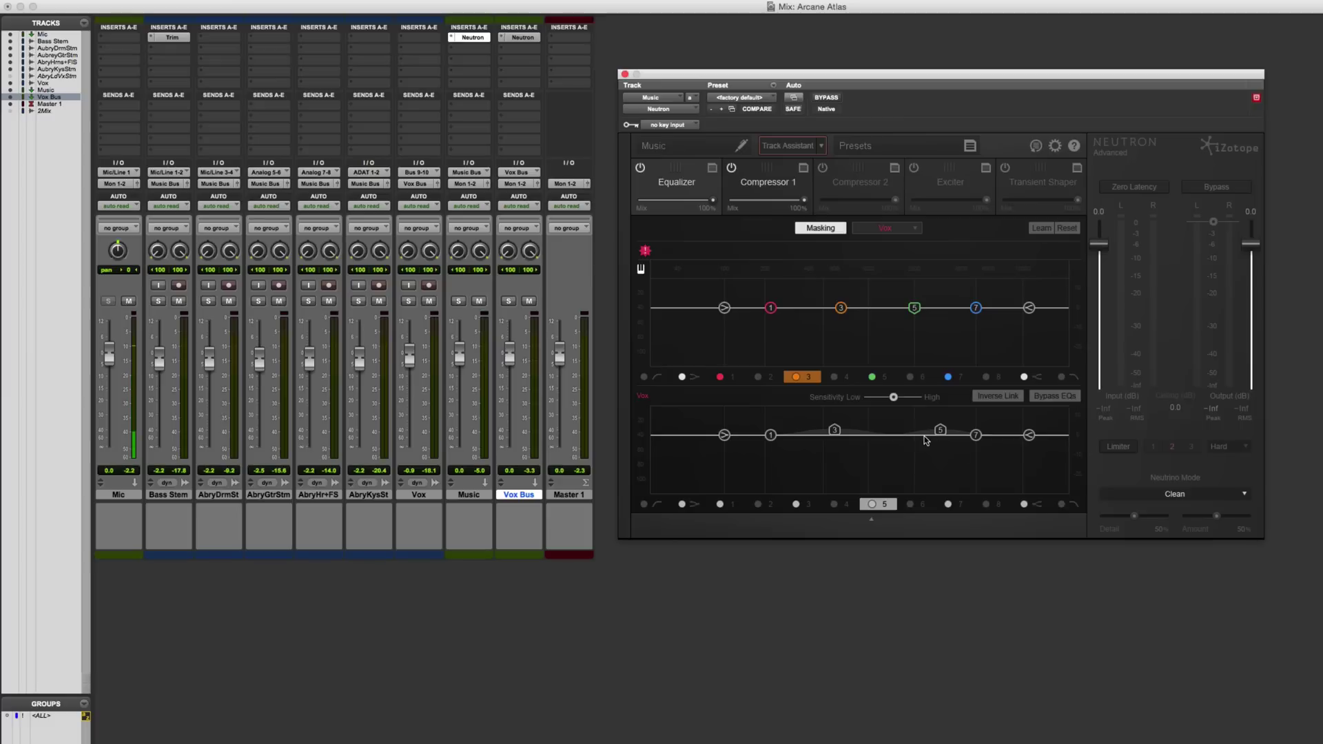
# Step: Inverse-link the Music EQ to Vox, dipping band 5 near 3 kHz and band 3 near 586 Hz
pyautogui.click(1008, 398)
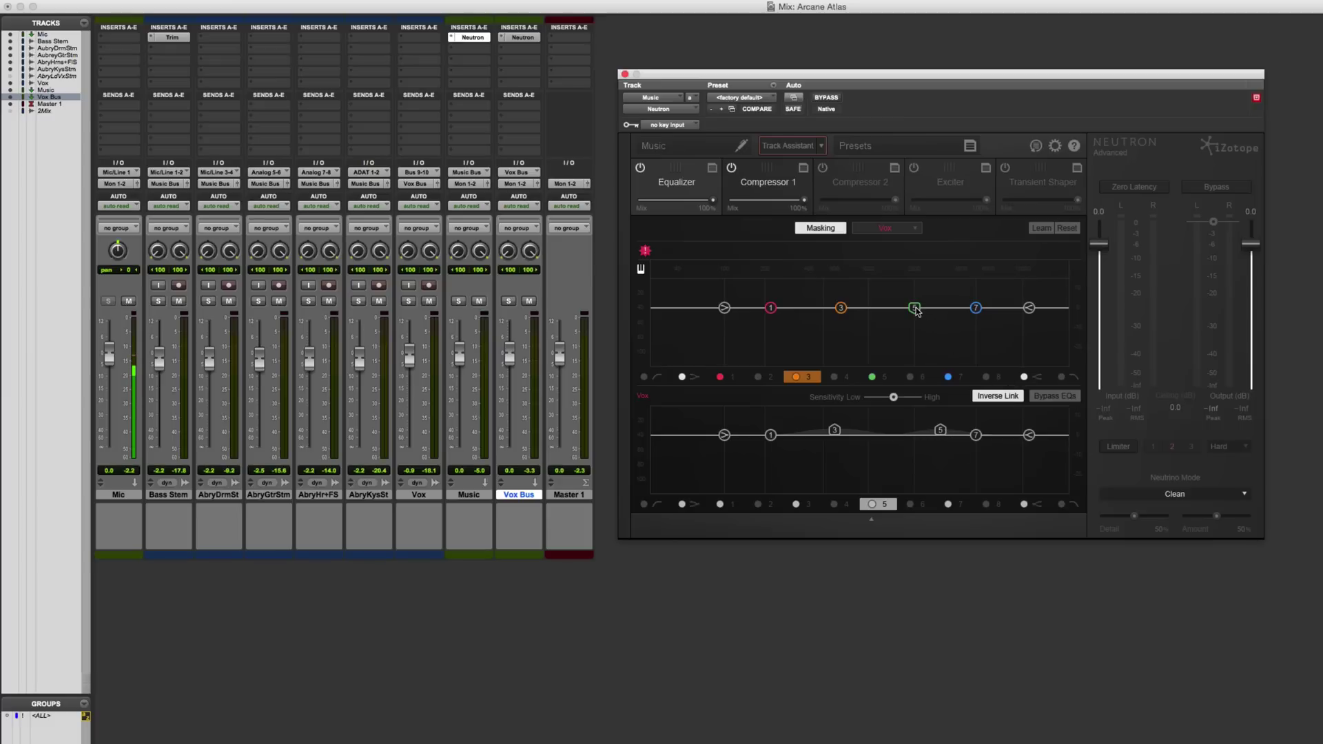
pyautogui.moveTo(915, 309); pyautogui.dragTo(947, 318)
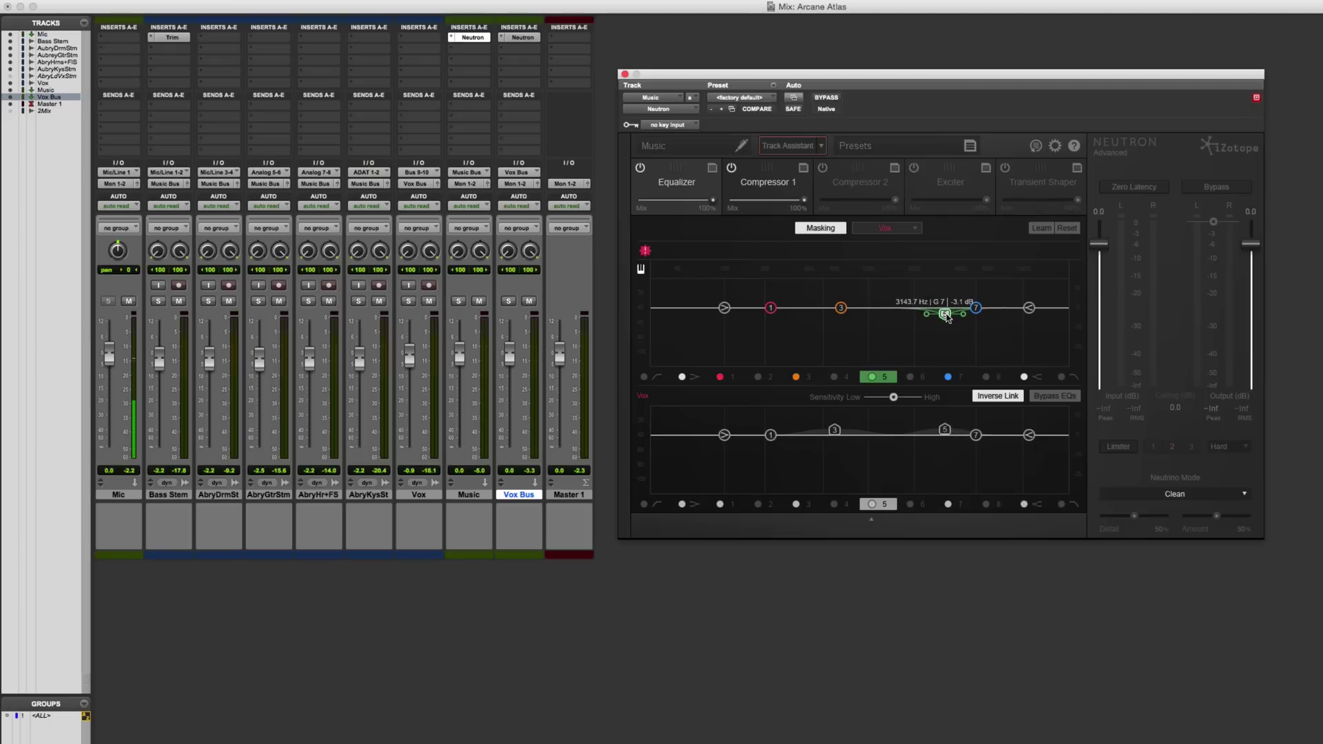
pyautogui.moveTo(842, 308); pyautogui.dragTo(835, 318)
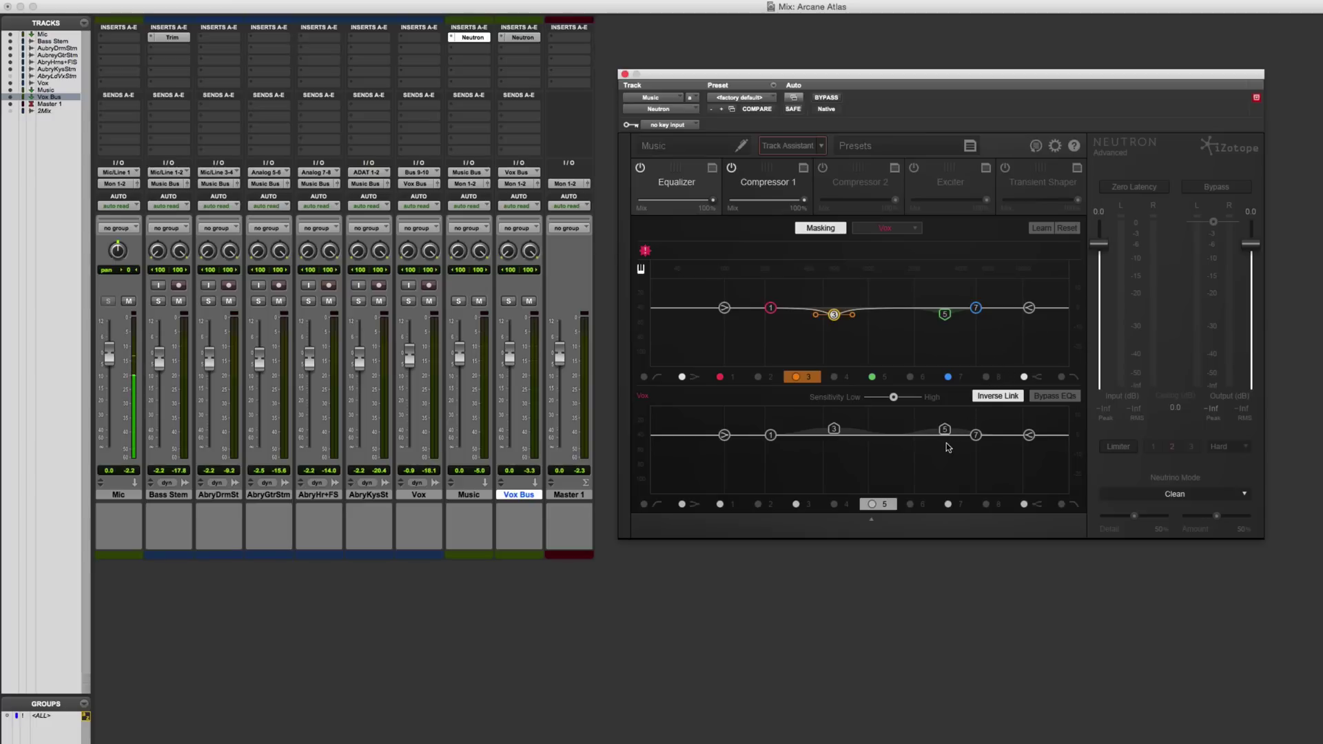
# Step: Play back the ducked music, stop it, and bring back the band detail settings
pyautogui.press('space')
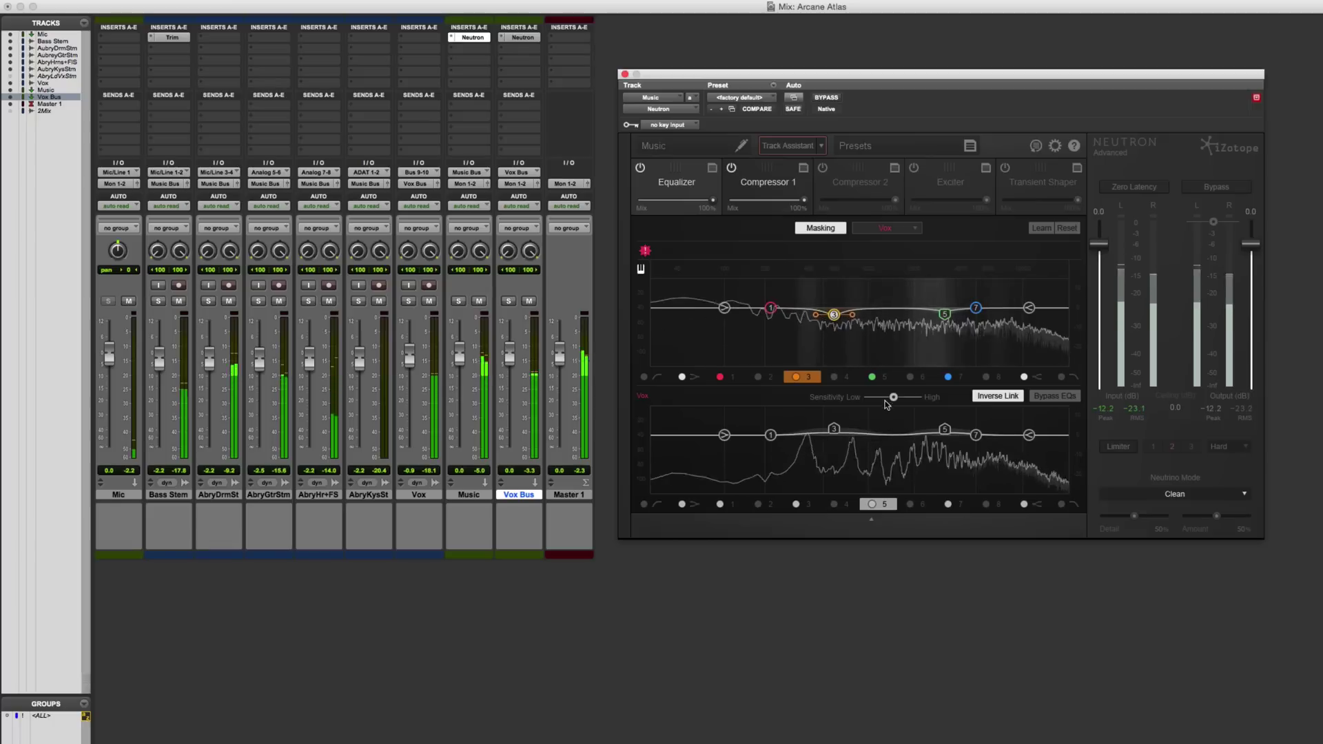
pyautogui.press('space')
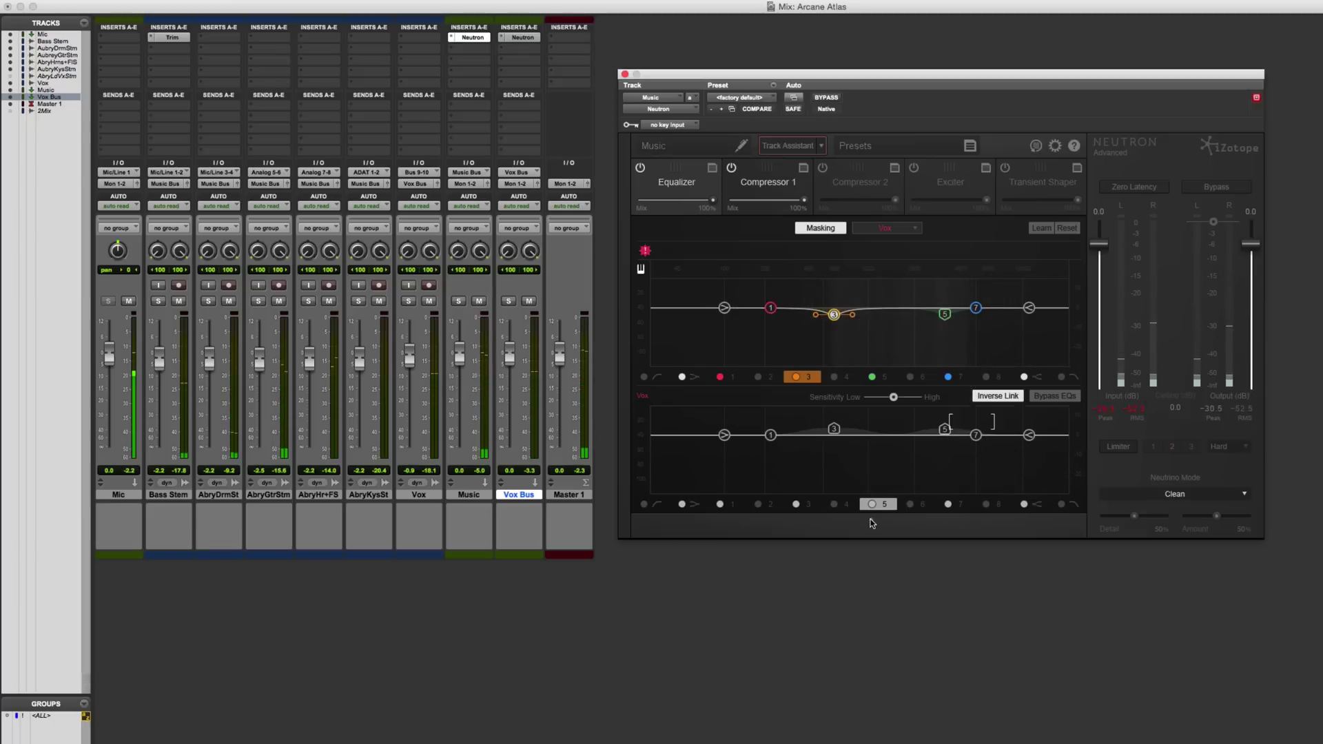
pyautogui.click(873, 523)
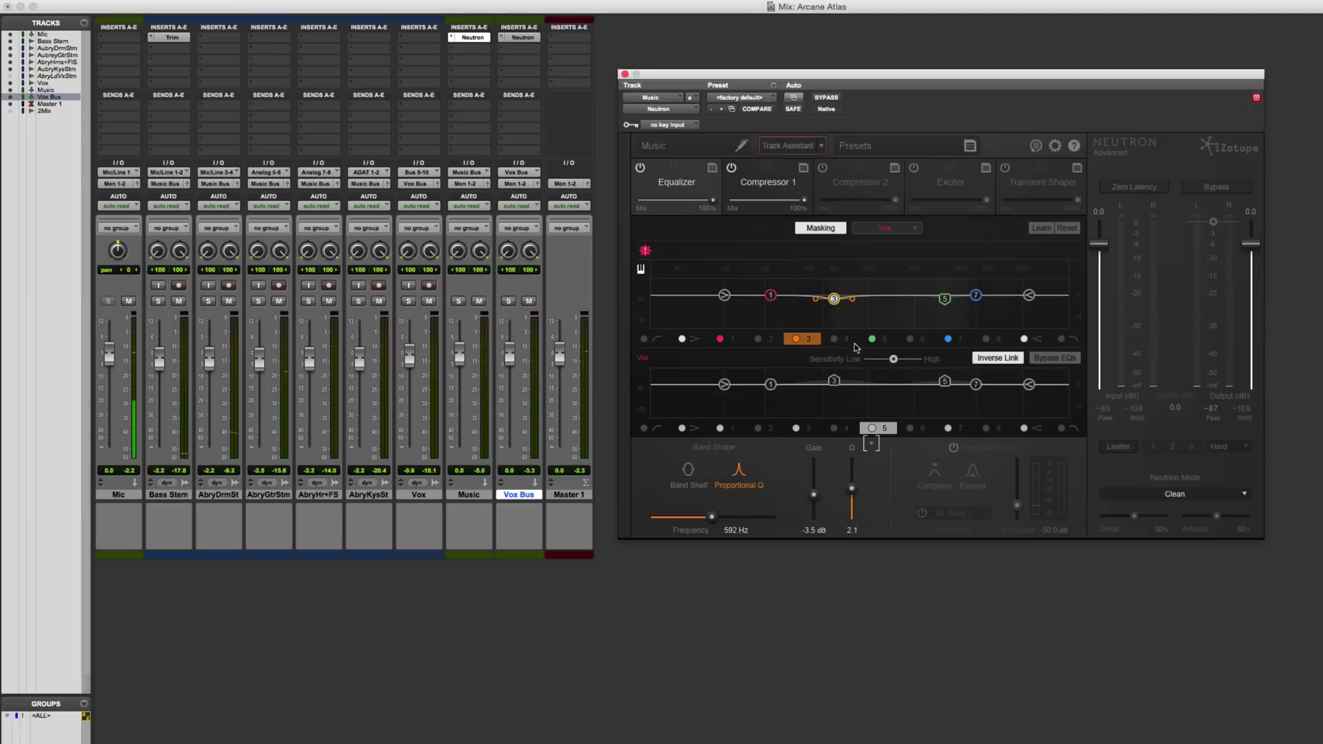
# Step: Turn off Masking and make band 3 a shelf at 592 Hz with Q 1.1 and -2.1 dB gain
pyautogui.click(827, 229)
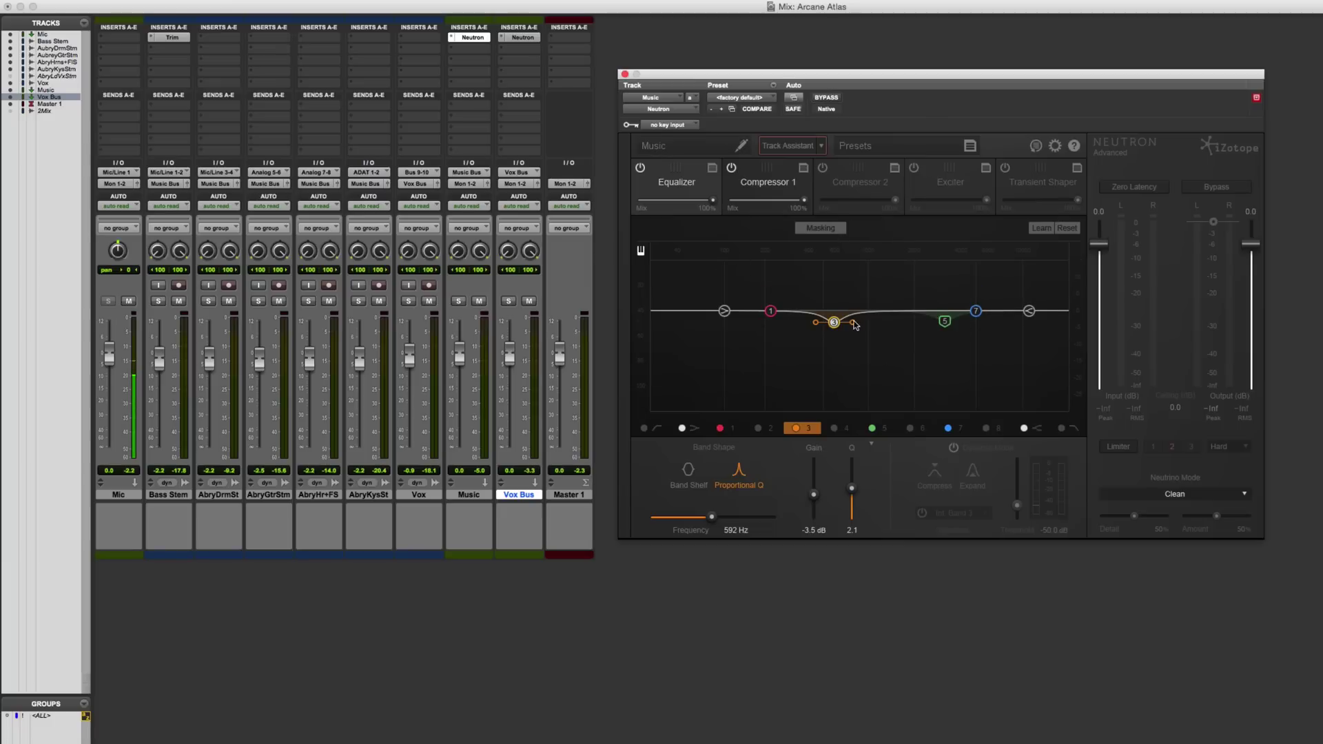
pyautogui.click(691, 472)
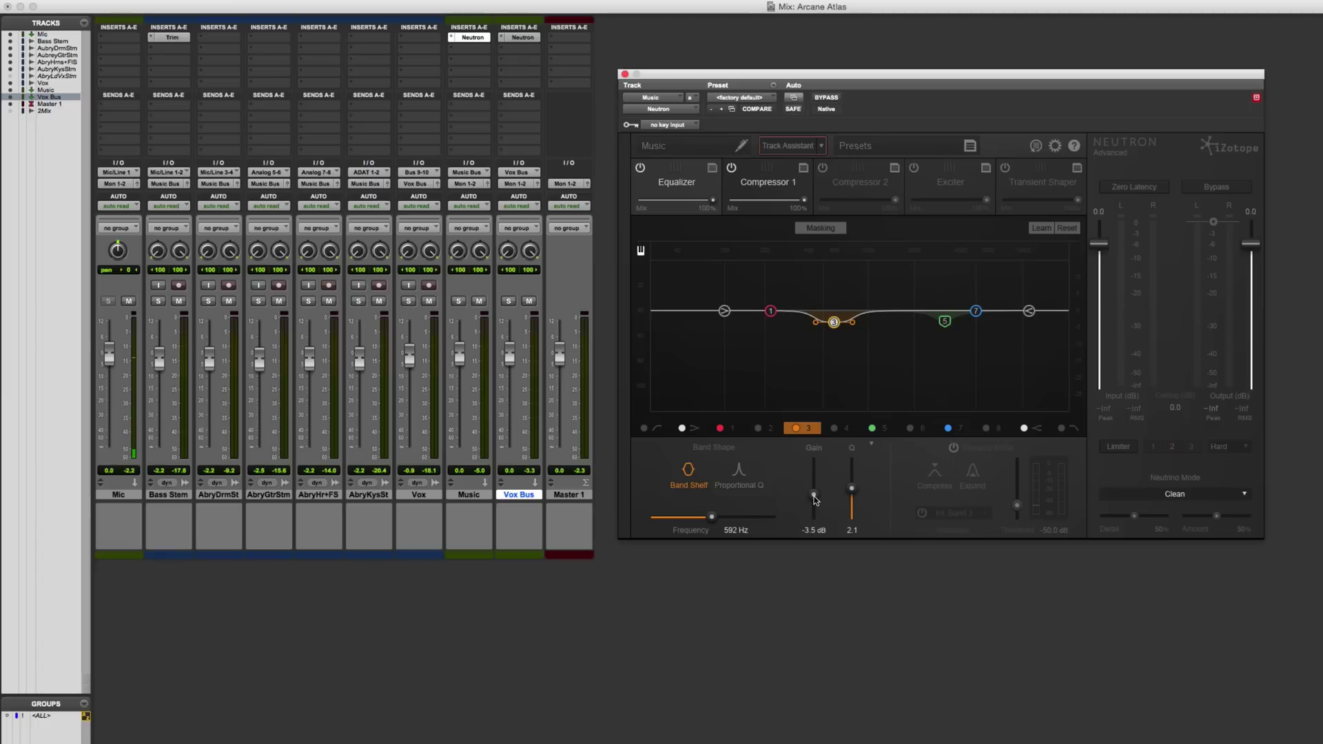
pyautogui.moveTo(815, 496)
pyautogui.mouseDown()
pyautogui.moveTo(853, 494)
pyautogui.moveTo(816, 494)
pyautogui.mouseUp()
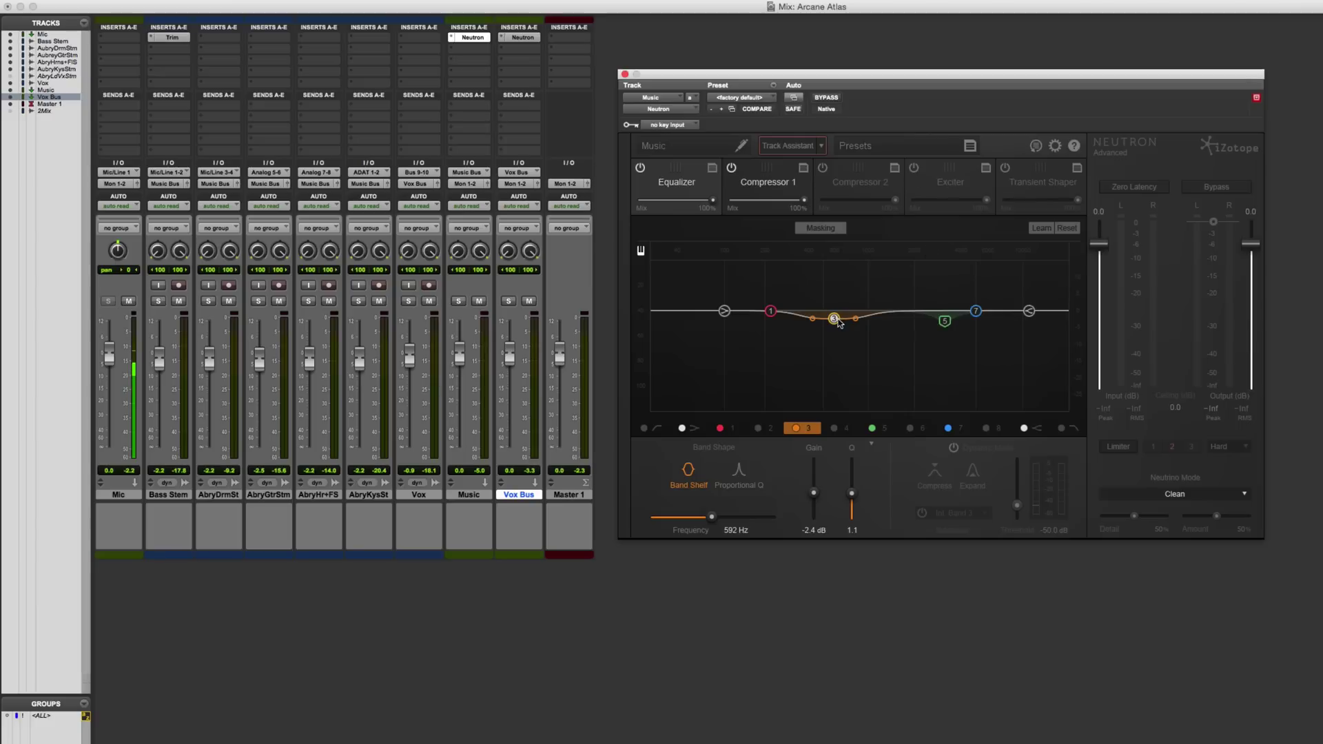
pyautogui.moveTo(837, 322)
pyautogui.moveTo(834, 319); pyautogui.dragTo(834, 318)
# Step: Enable Dynamic Mode on band 3 and sidechain it from Ext. Band 3
pyautogui.click(955, 448)
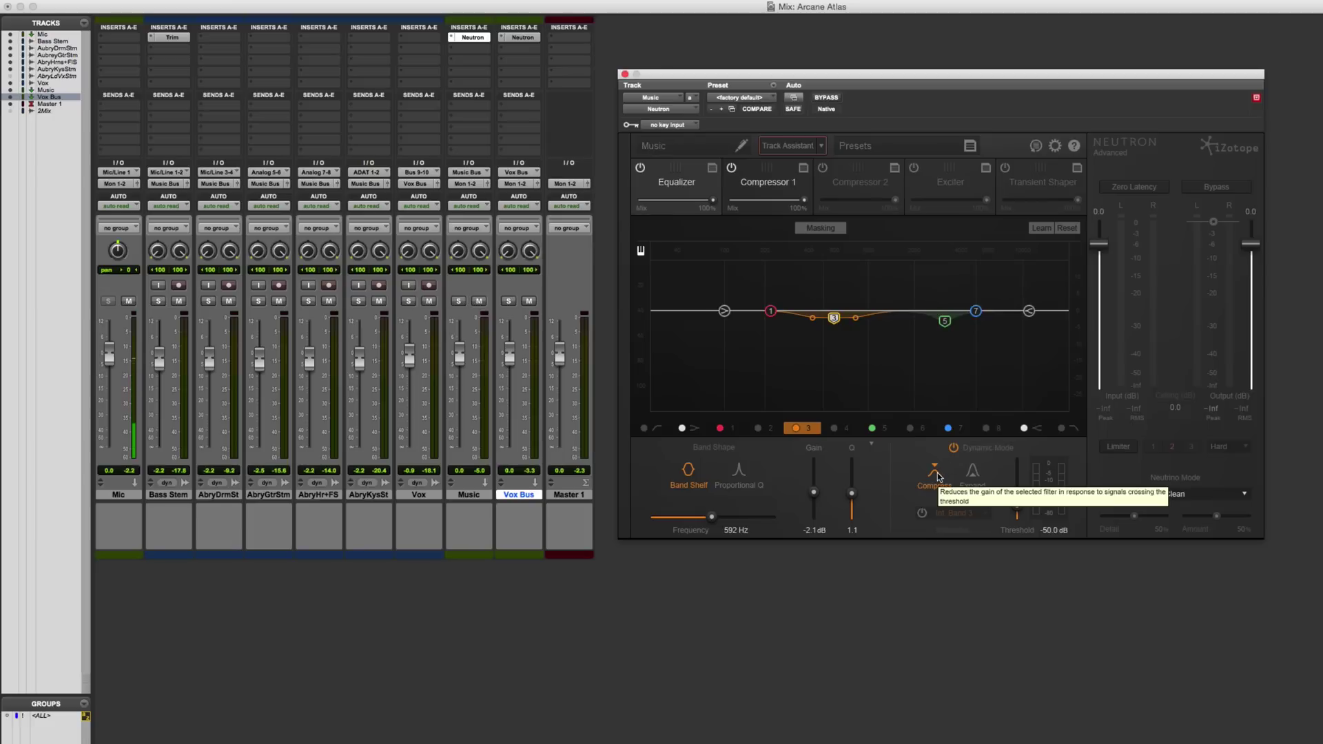
pyautogui.click(921, 513)
pyautogui.click(976, 516)
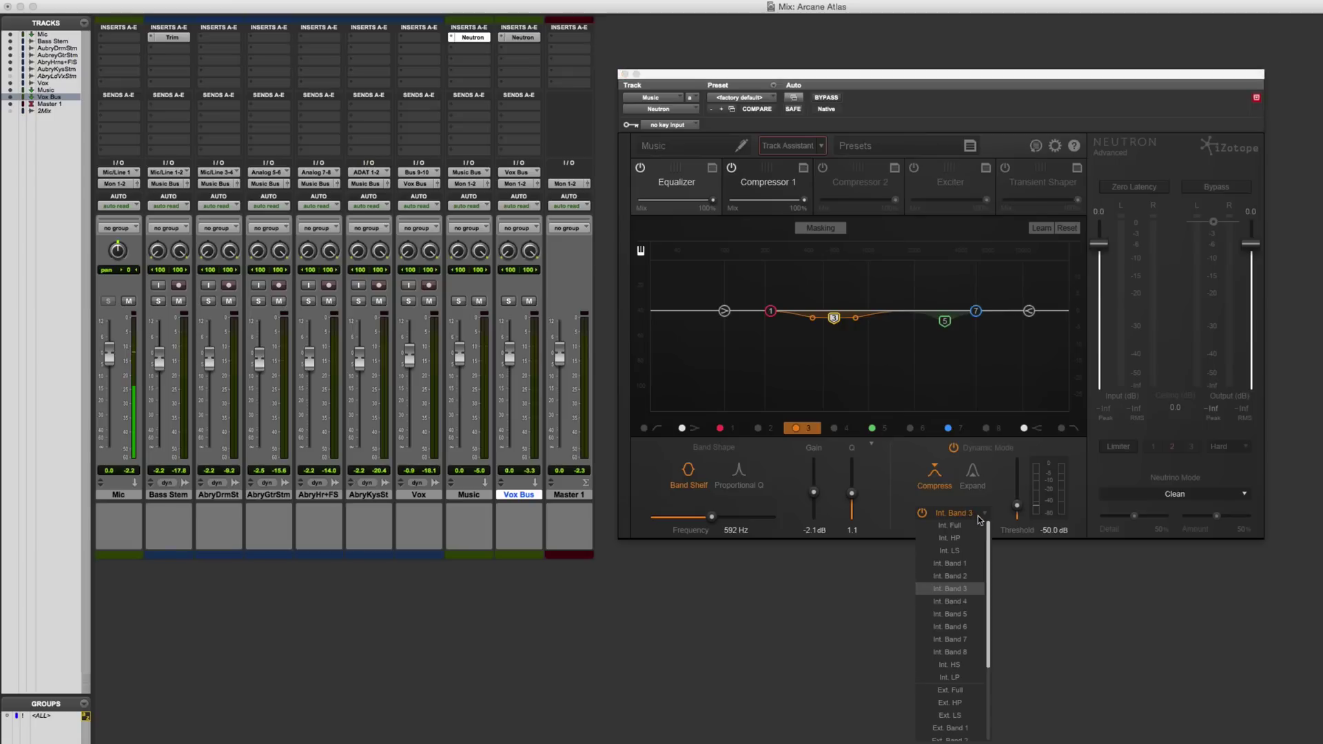
pyautogui.scroll(-5, 962, 628)
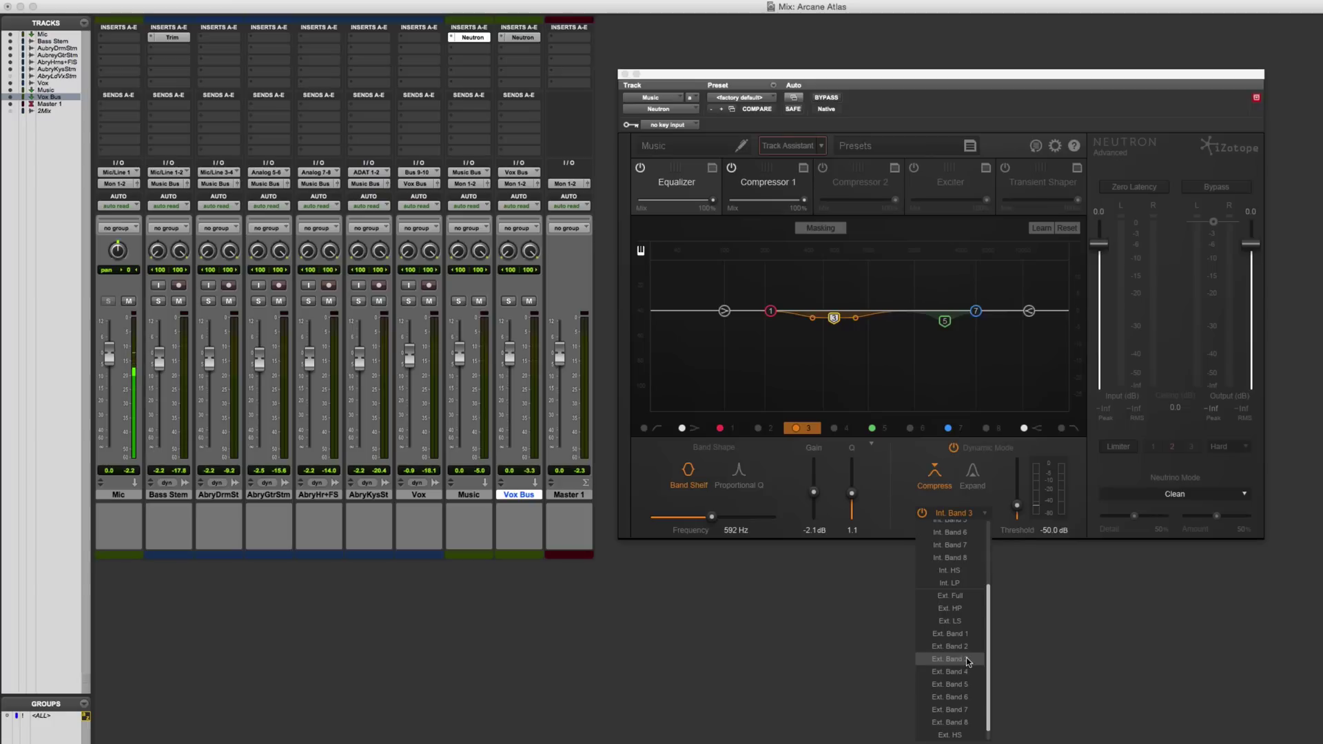
pyautogui.click(950, 658)
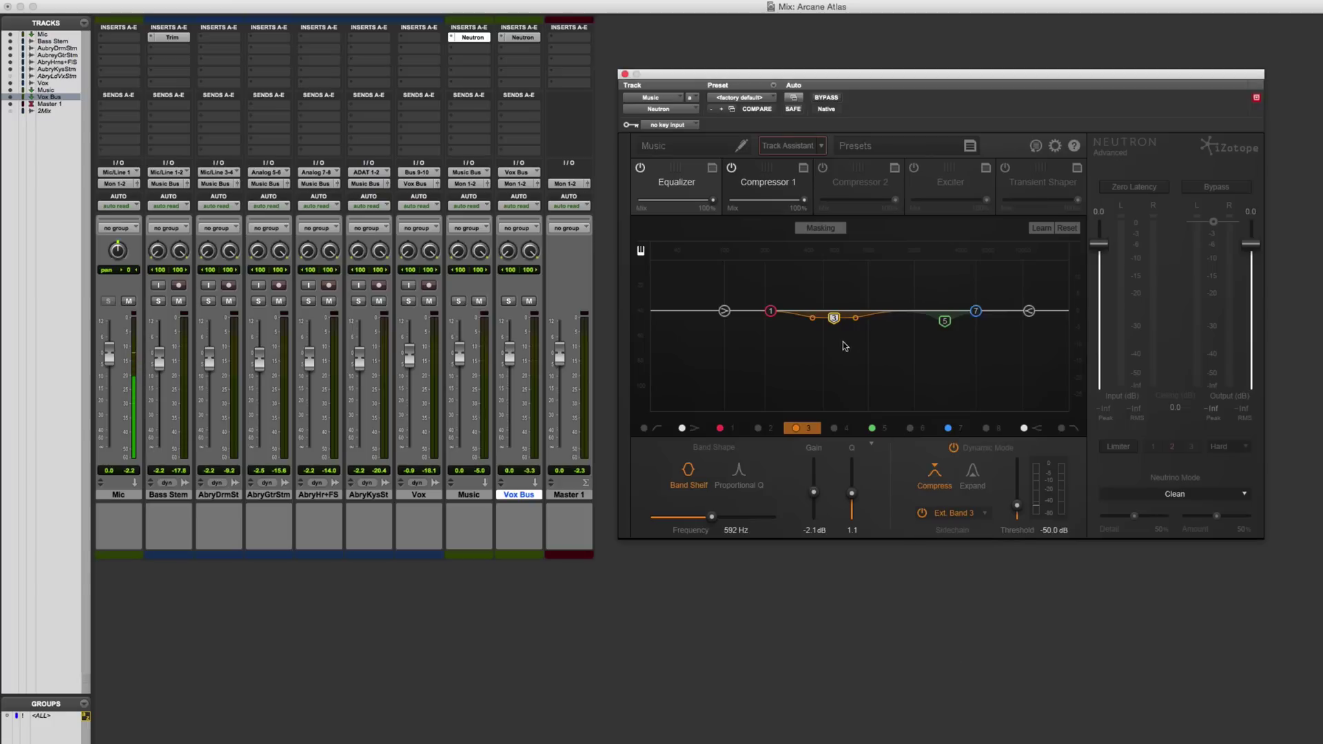
# Step: Route Vox Bus.L (Mono) into the key input and play to hear the ducking
pyautogui.click(669, 127)
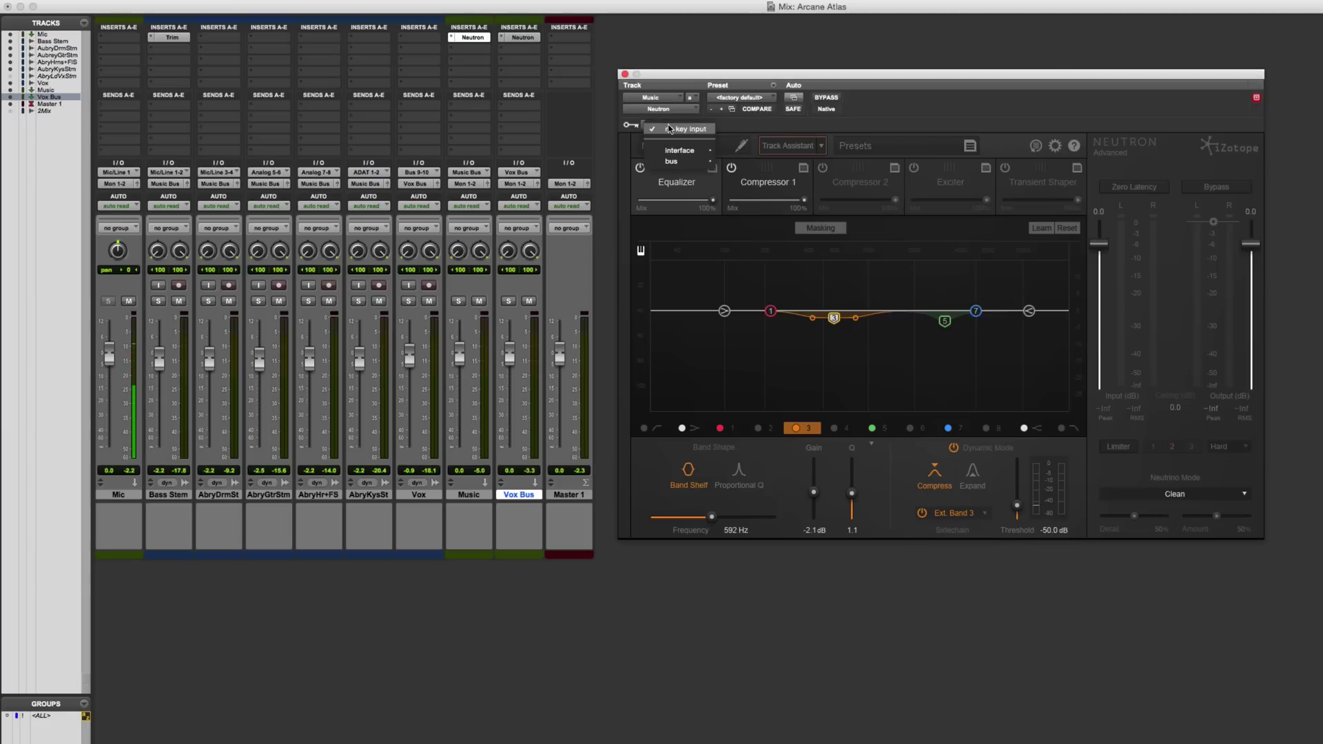
pyautogui.moveTo(701, 165)
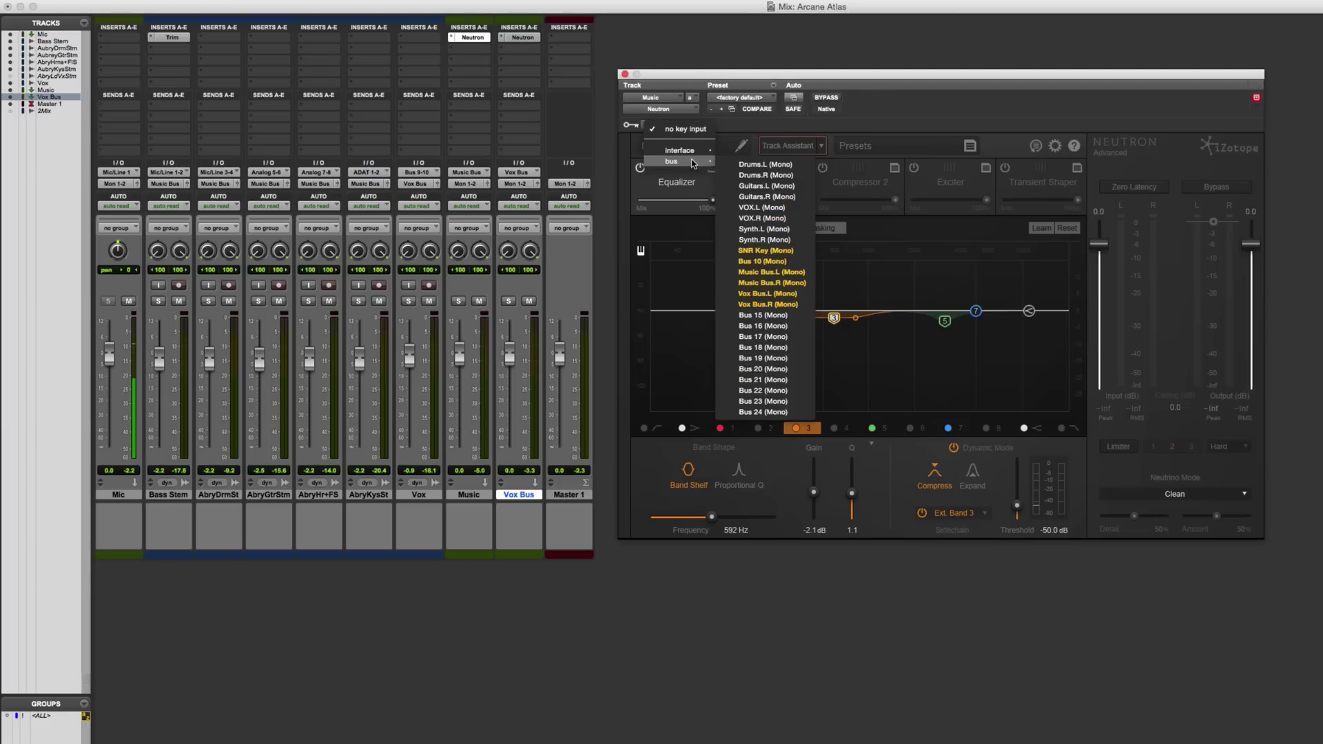
pyautogui.click(792, 294)
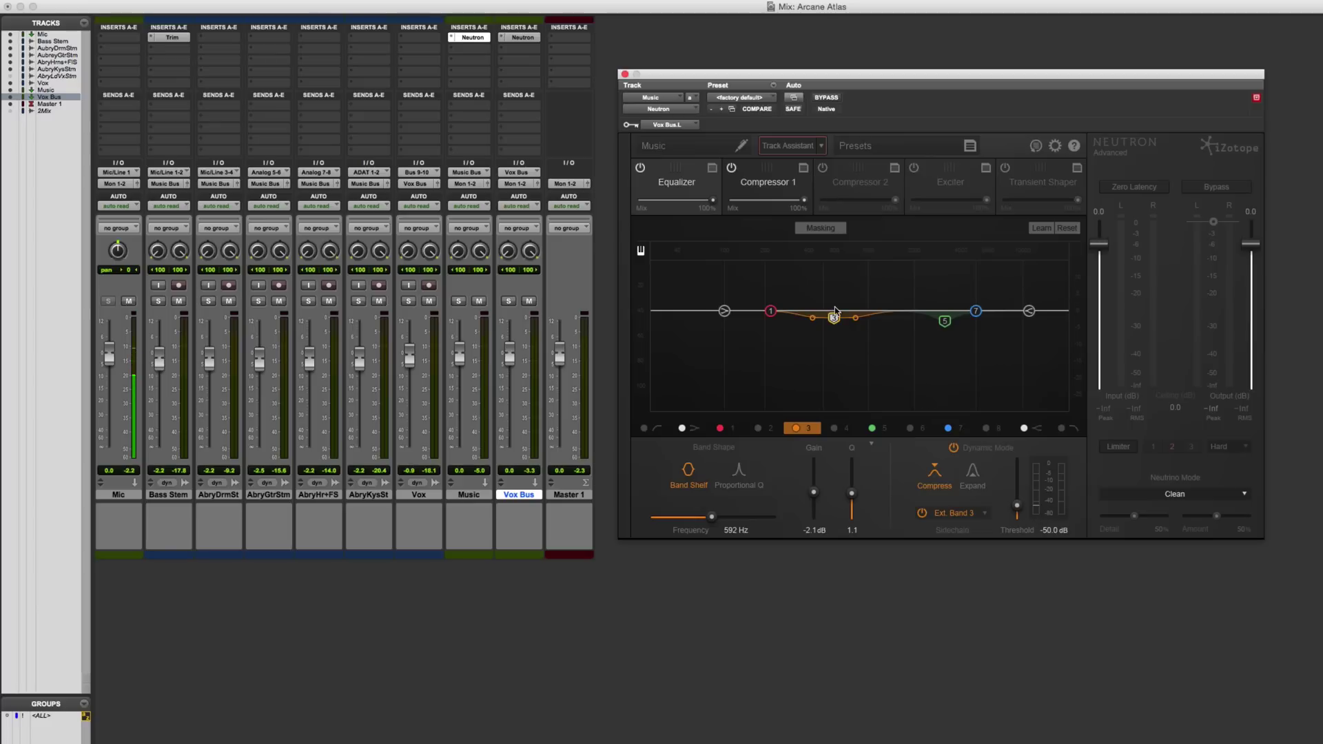
pyautogui.press('space')
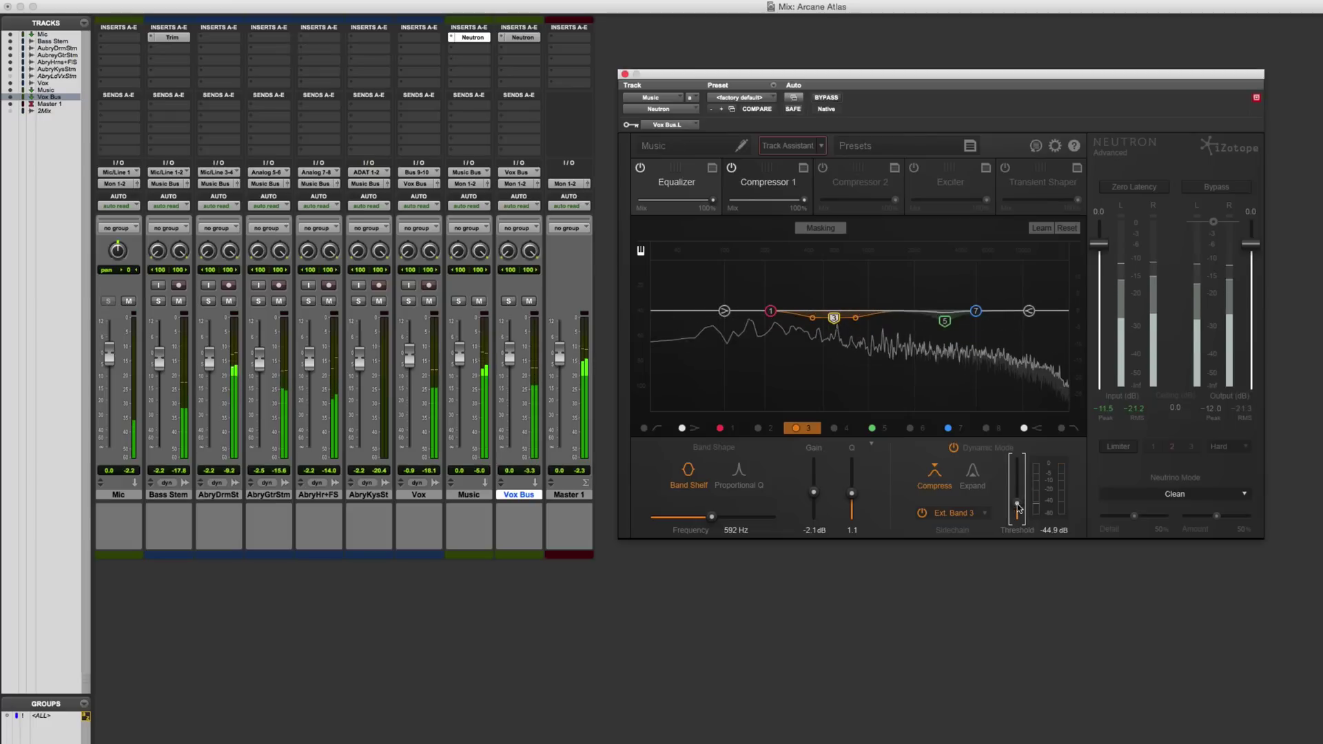
# Step: Stop playback and make band 5 a shelf at 2998 Hz with a lower Q
pyautogui.press('space')
pyautogui.click(945, 321)
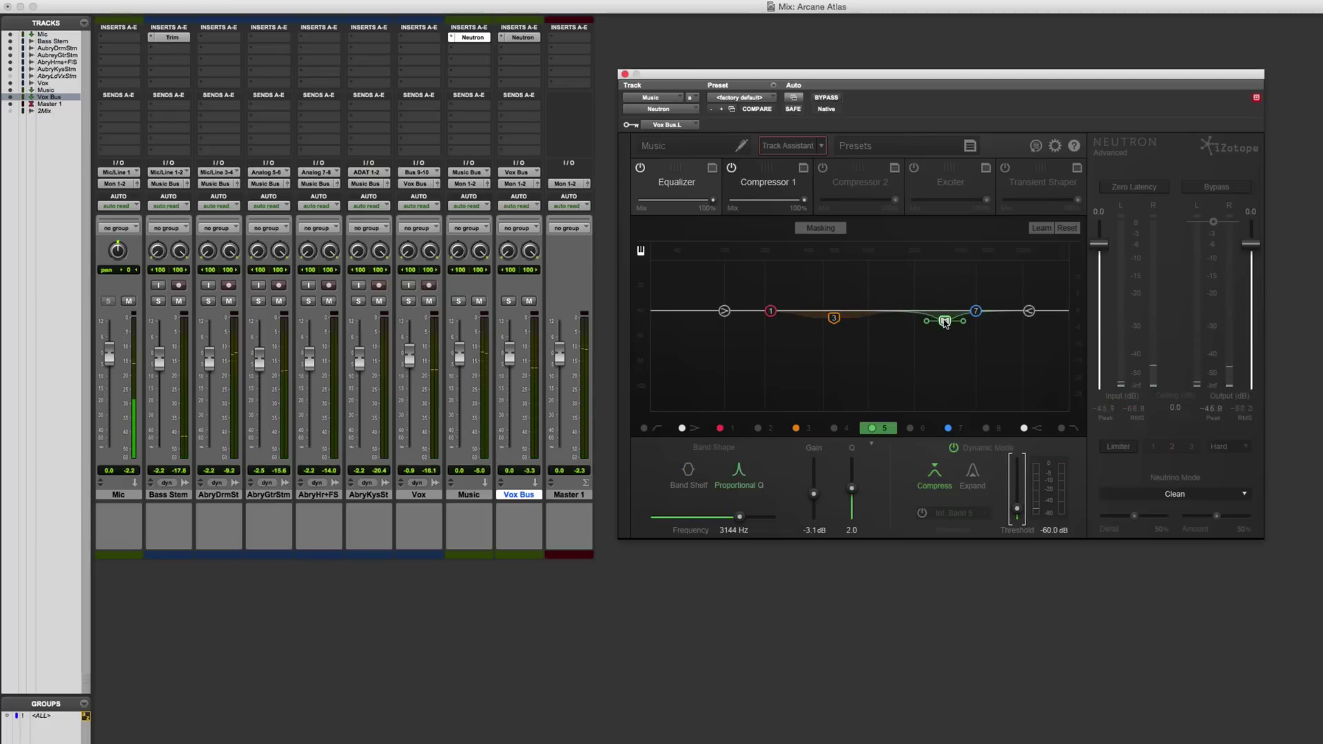
pyautogui.click(688, 471)
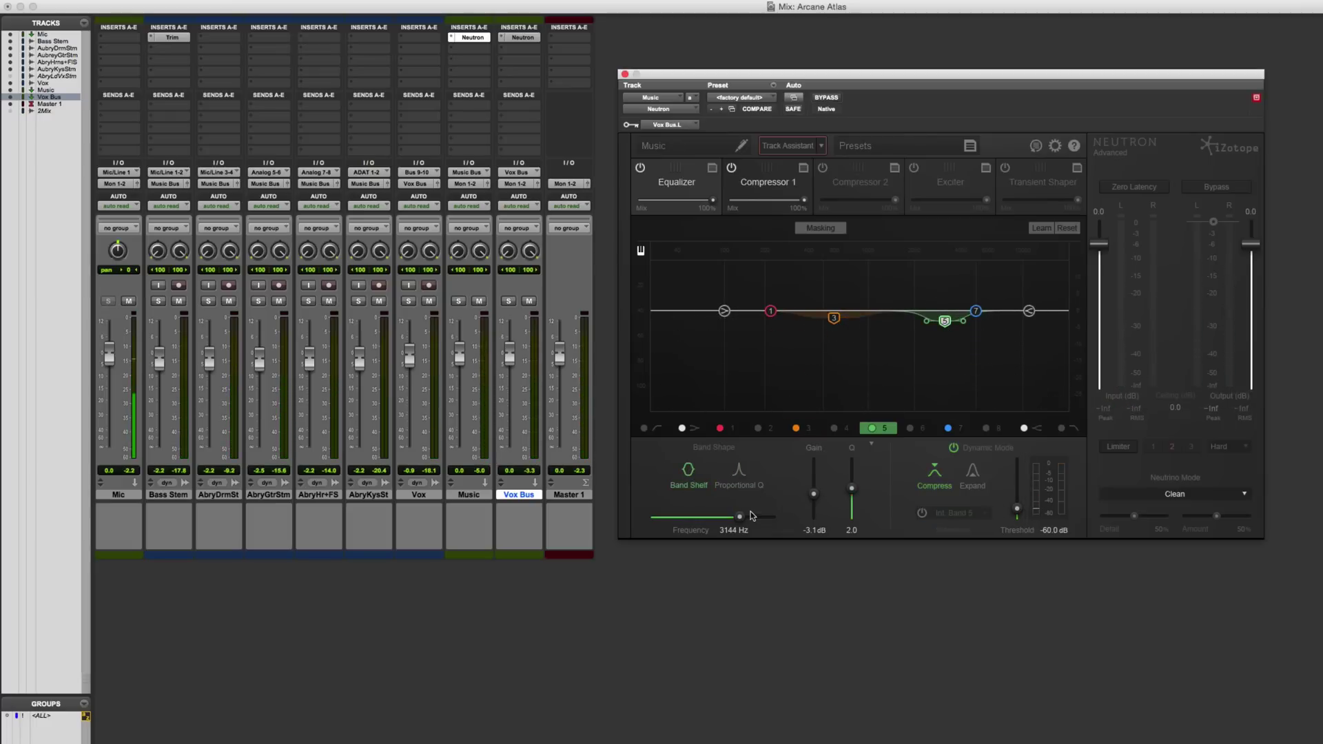
pyautogui.moveTo(742, 519); pyautogui.dragTo(740, 519)
pyautogui.moveTo(853, 491); pyautogui.dragTo(853, 493)
# Step: Sidechain band 5 from Ext. Band 5 and play to hear it duck
pyautogui.click(922, 514)
pyautogui.click(964, 514)
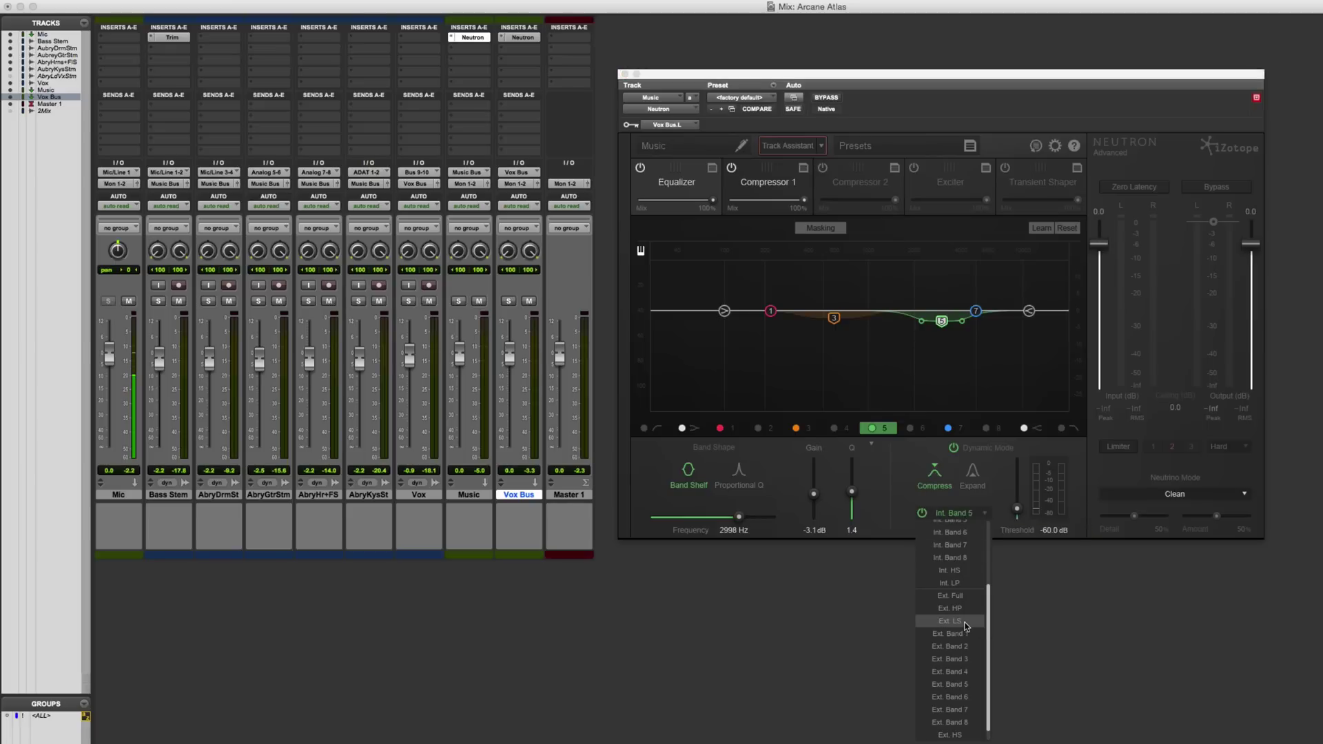
pyautogui.click(977, 684)
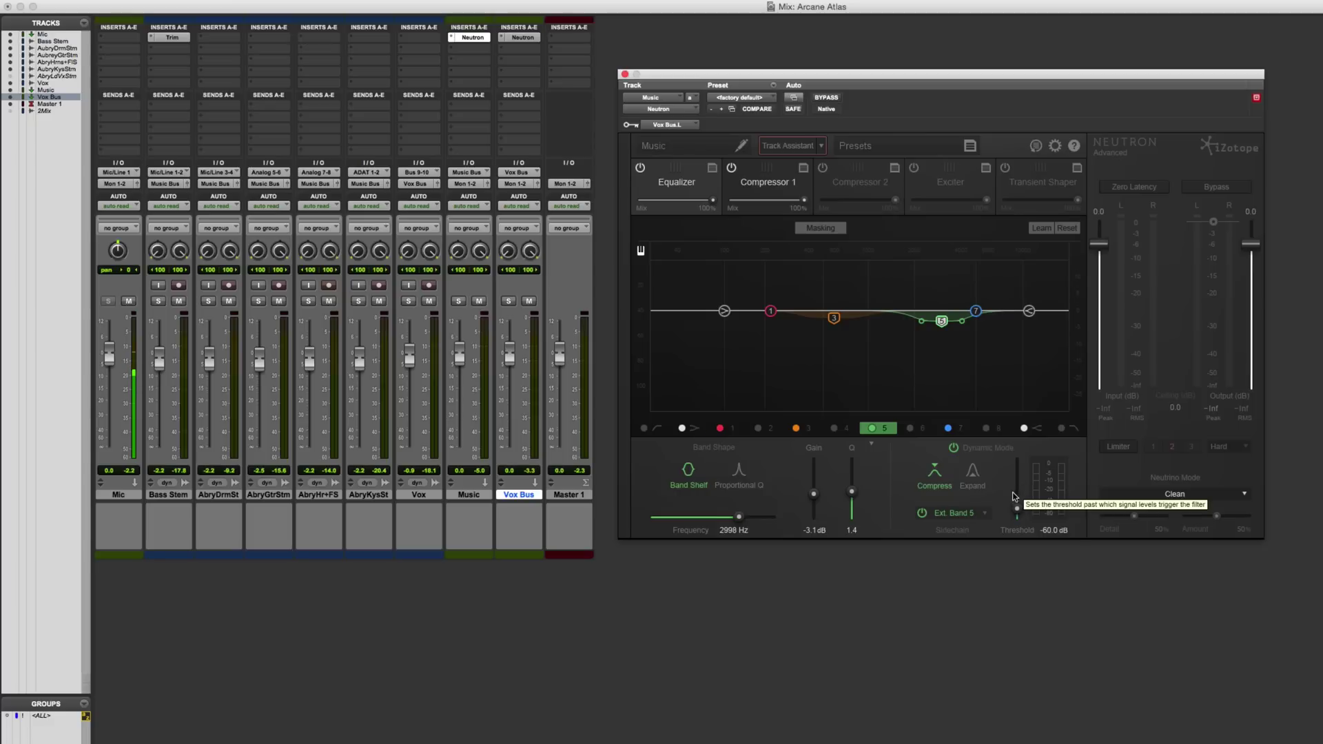
pyautogui.press('space')
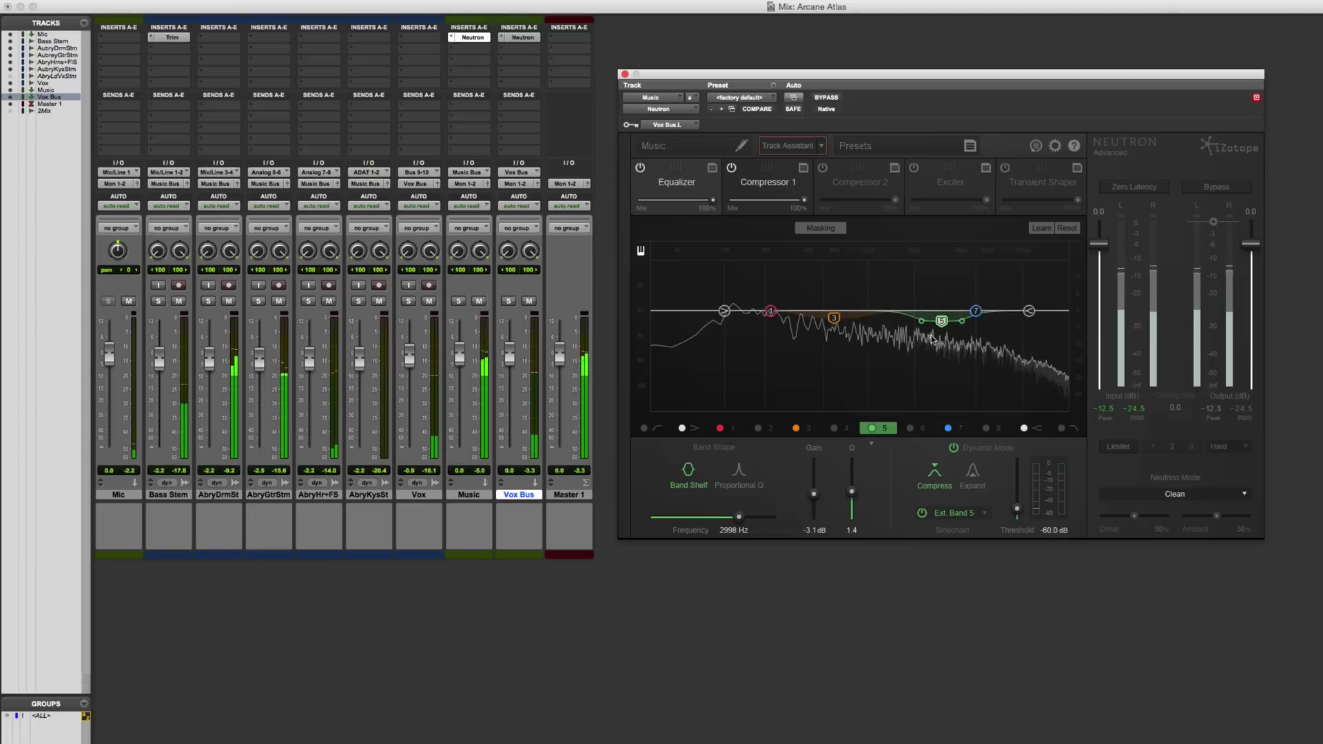
pyautogui.press('space')
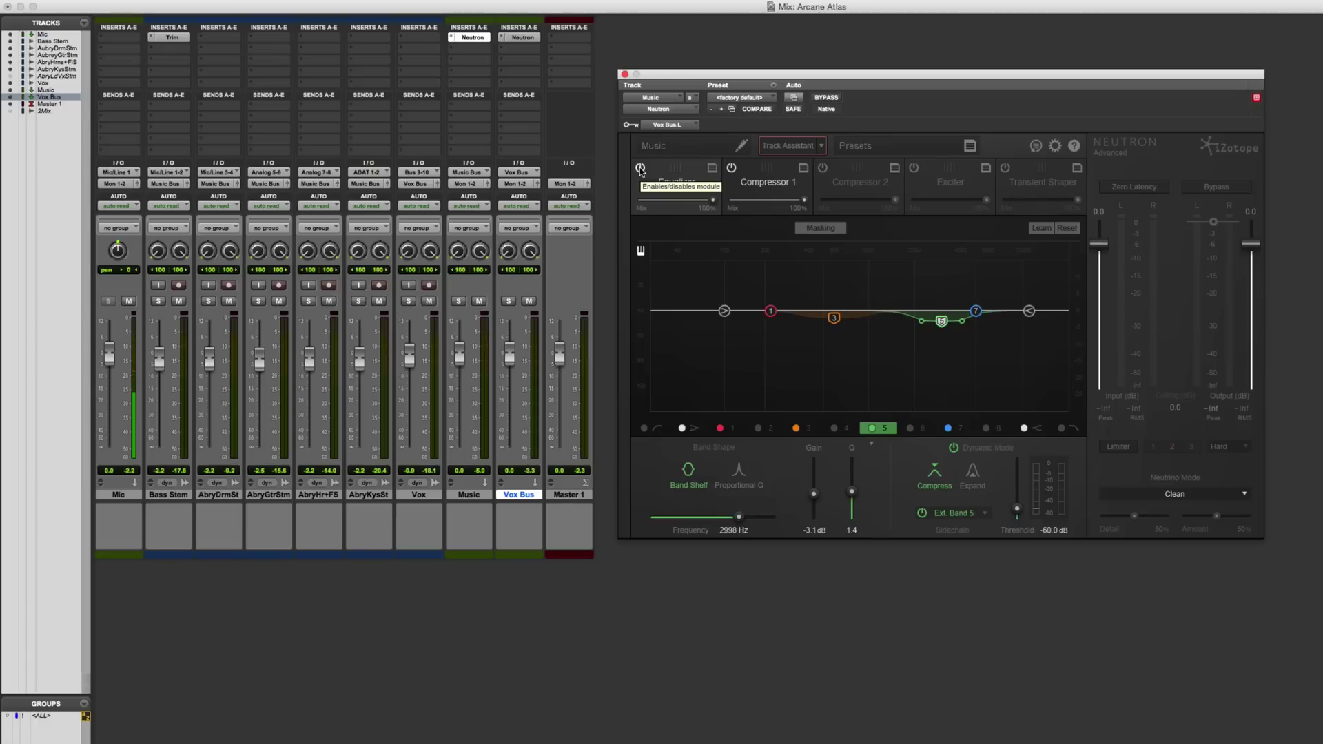
# Step: Play the mix with the Equalizer module bypassed, then switch the Equalizer back on
pyautogui.click(640, 169)
pyautogui.press('space')
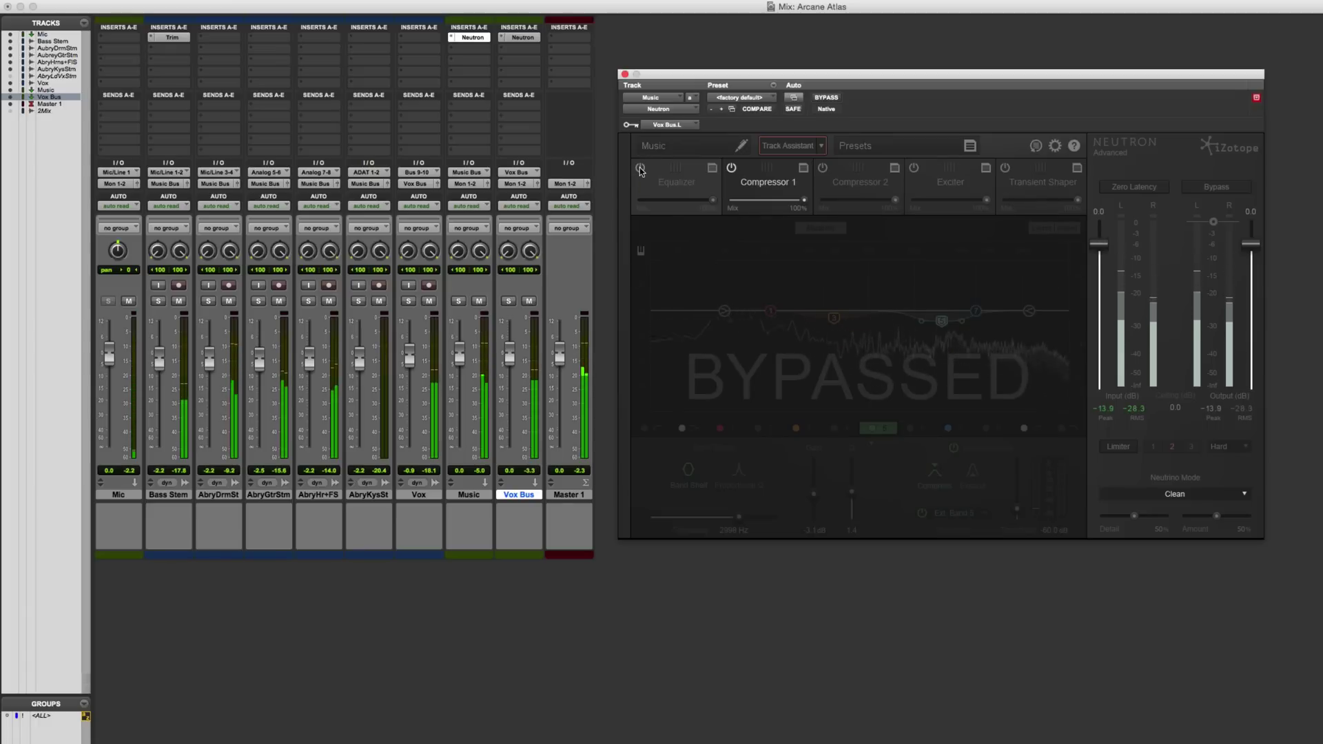
pyautogui.click(640, 169)
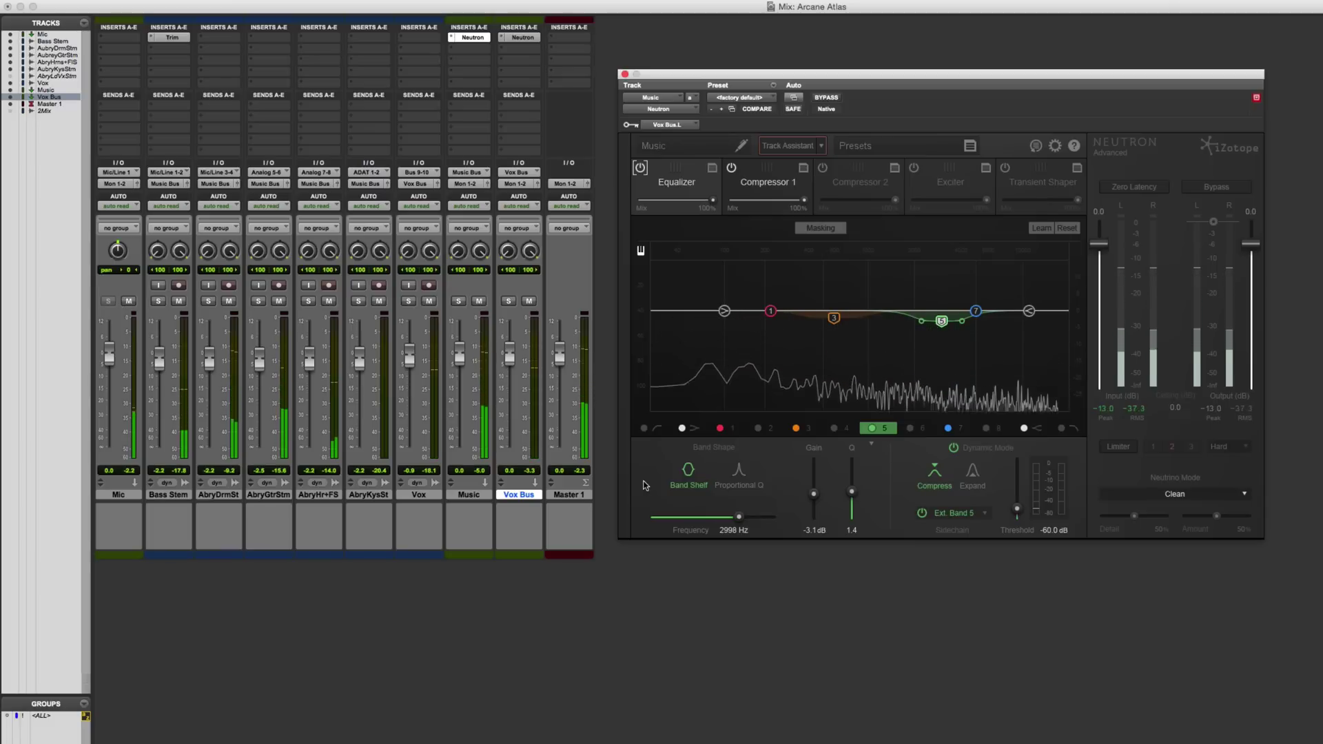
# Step: Stop playback with the Spacebar
pyautogui.press('space')
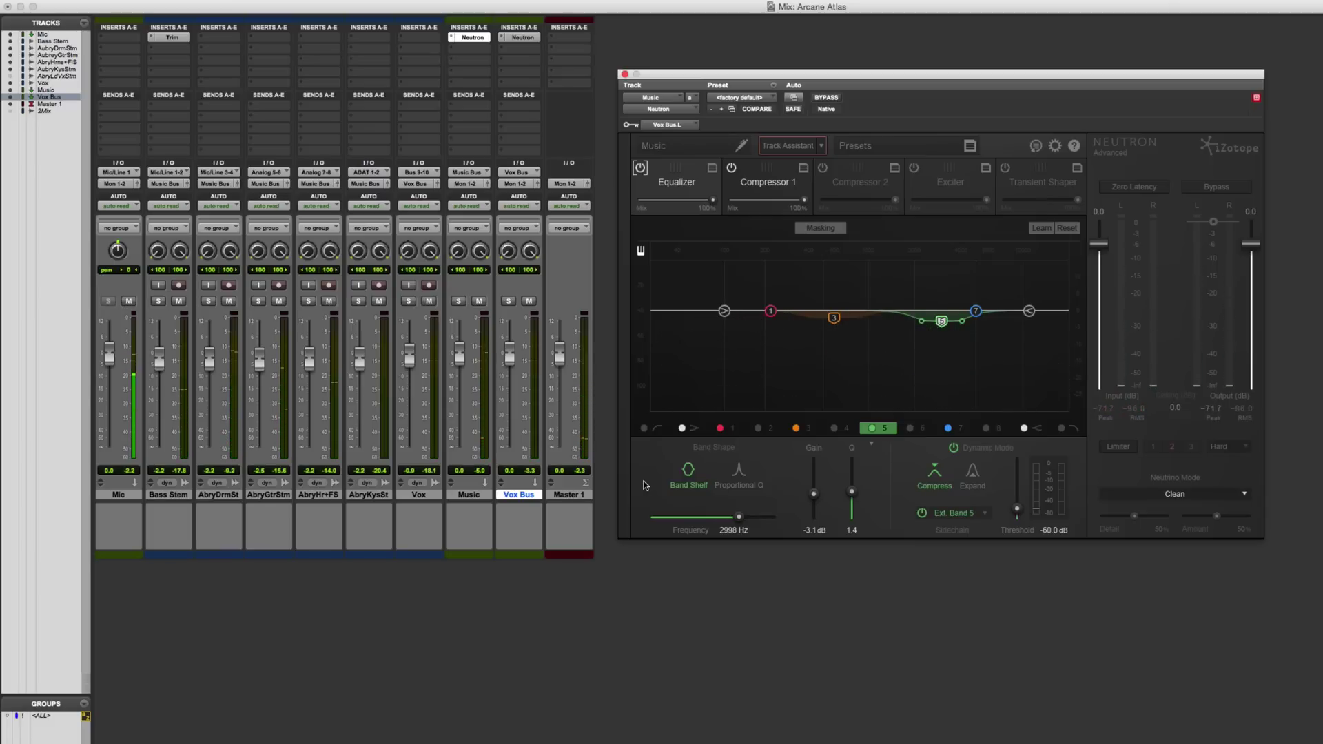